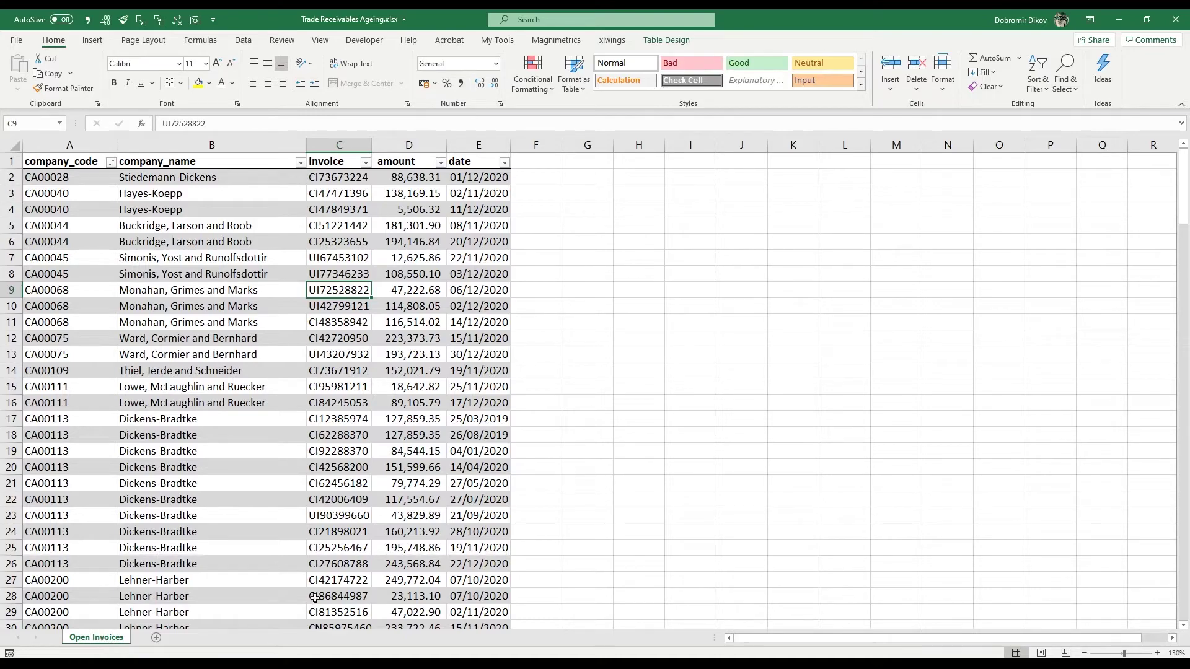
- Look through the rows of the open invoices table down past row 100 and return to its start
{"action": "scroll", "coordinate": [240, 391], "scroll_direction": "down", "scroll_amount": 7}
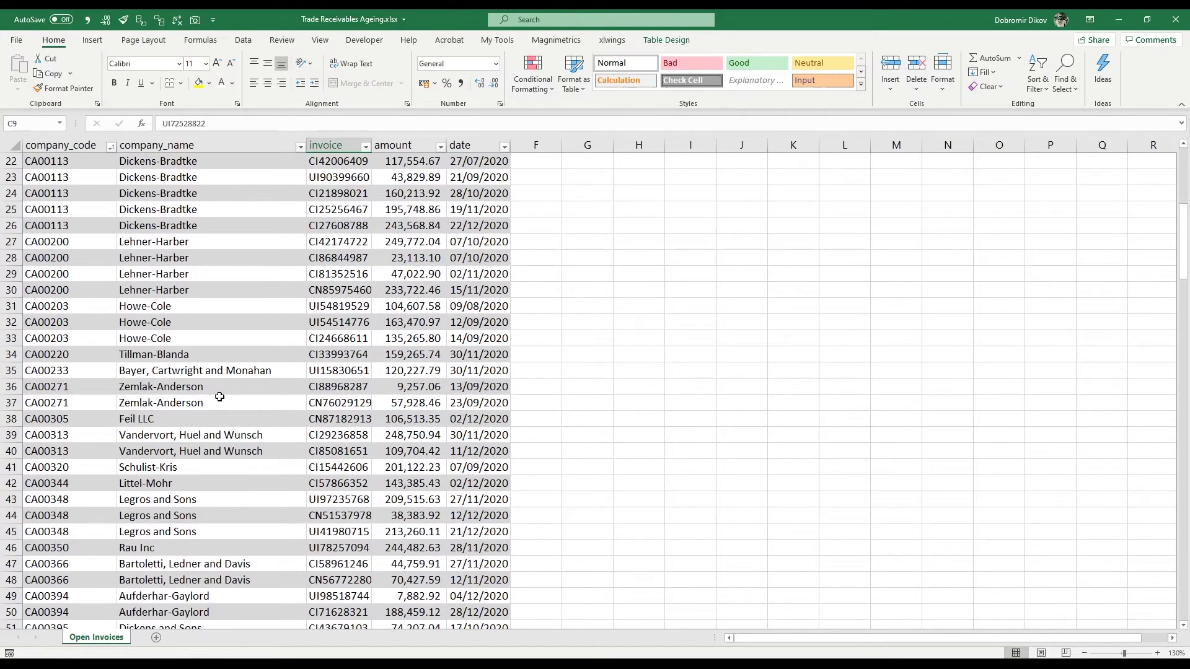
{"action": "scroll", "coordinate": [185, 528], "scroll_direction": "up", "scroll_amount": 7}
{"action": "scroll", "coordinate": [183, 549], "scroll_direction": "down", "scroll_amount": 20}
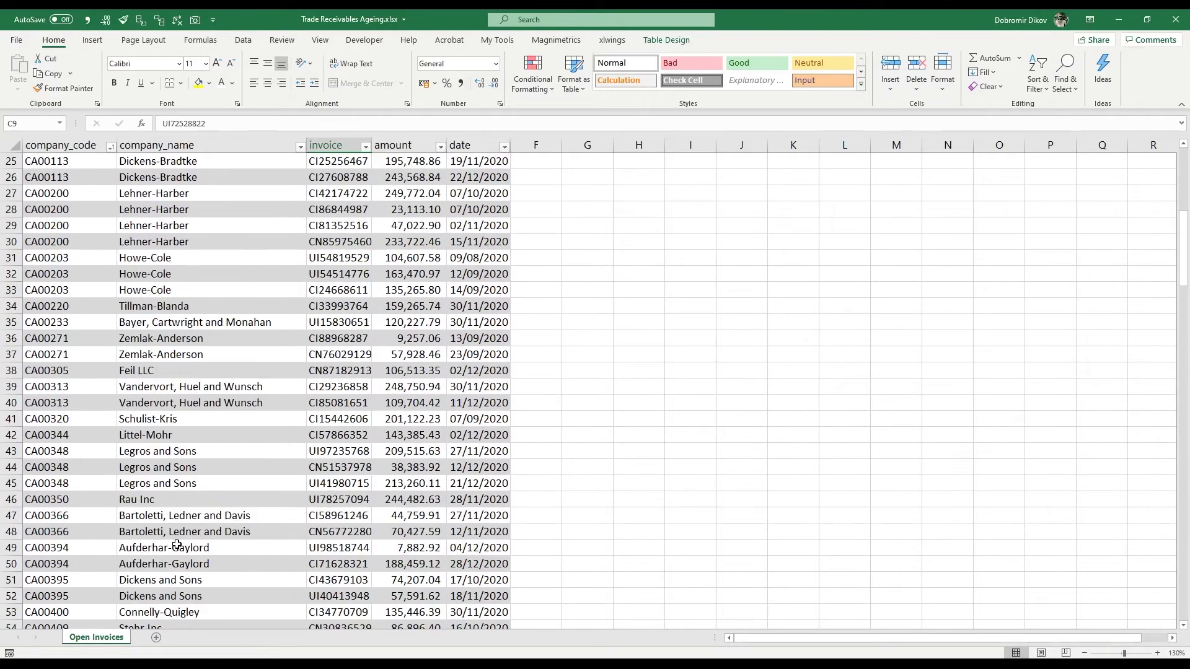
{"action": "scroll", "coordinate": [249, 444], "scroll_direction": "down", "scroll_amount": 8}
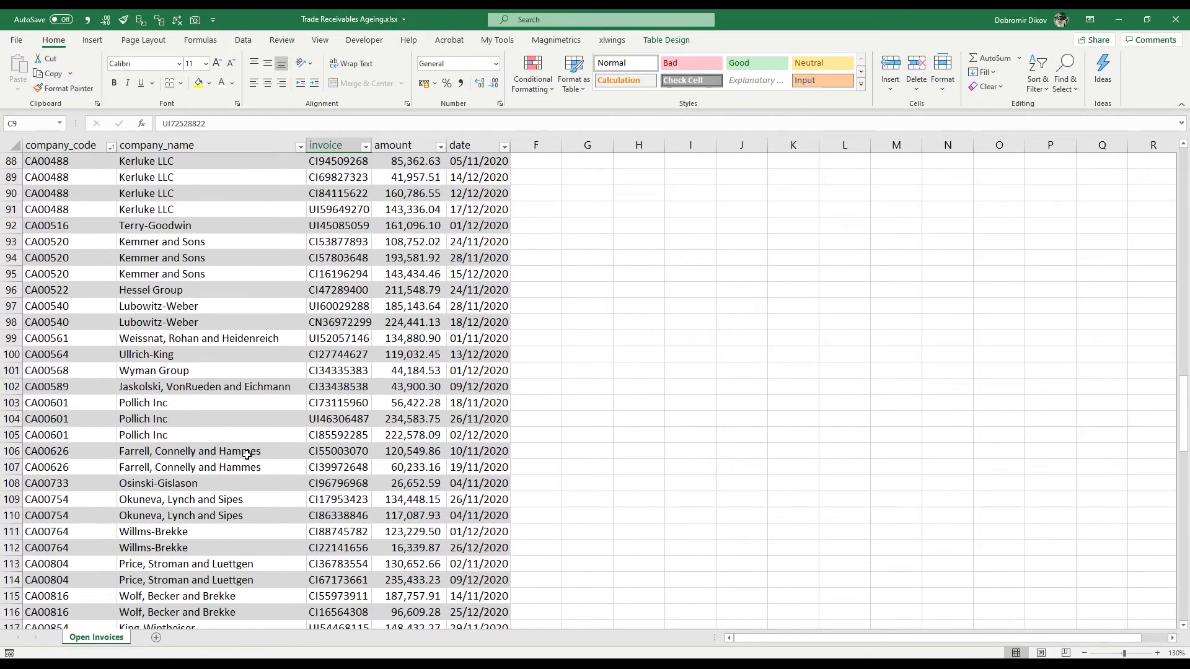
{"action": "scroll", "coordinate": [236, 476], "scroll_direction": "up", "scroll_amount": 20}
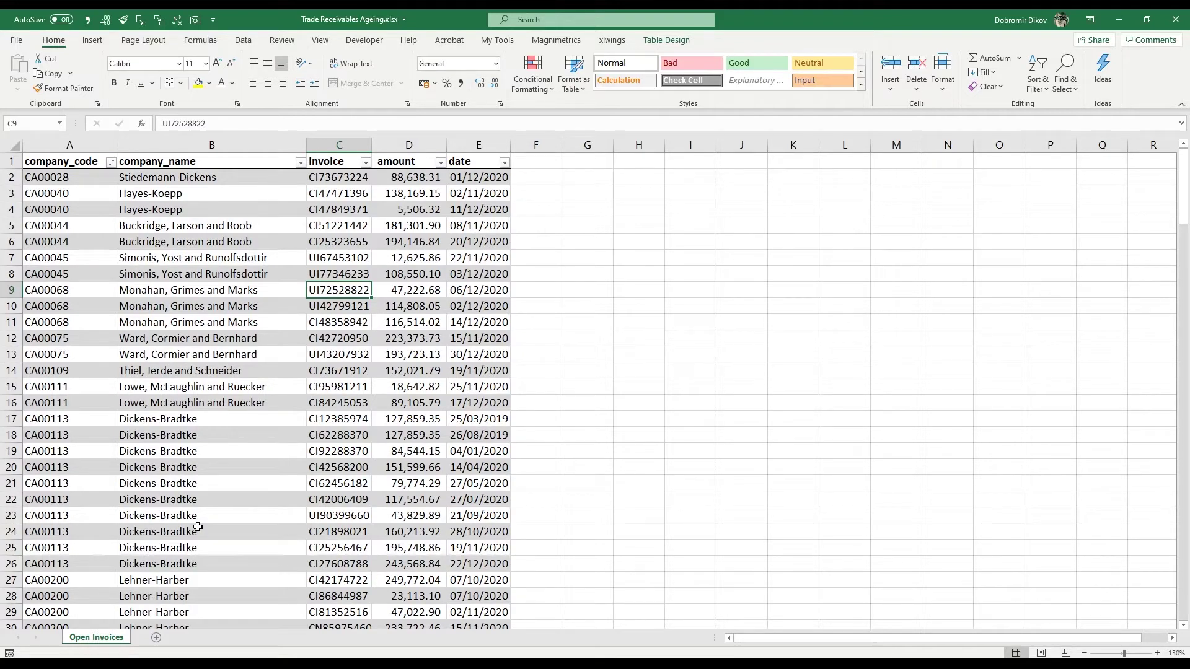
- Create a copy of the Open Invoices sheet in the same workbook, placed before the original
{"action": "right_click", "coordinate": [93, 639]}
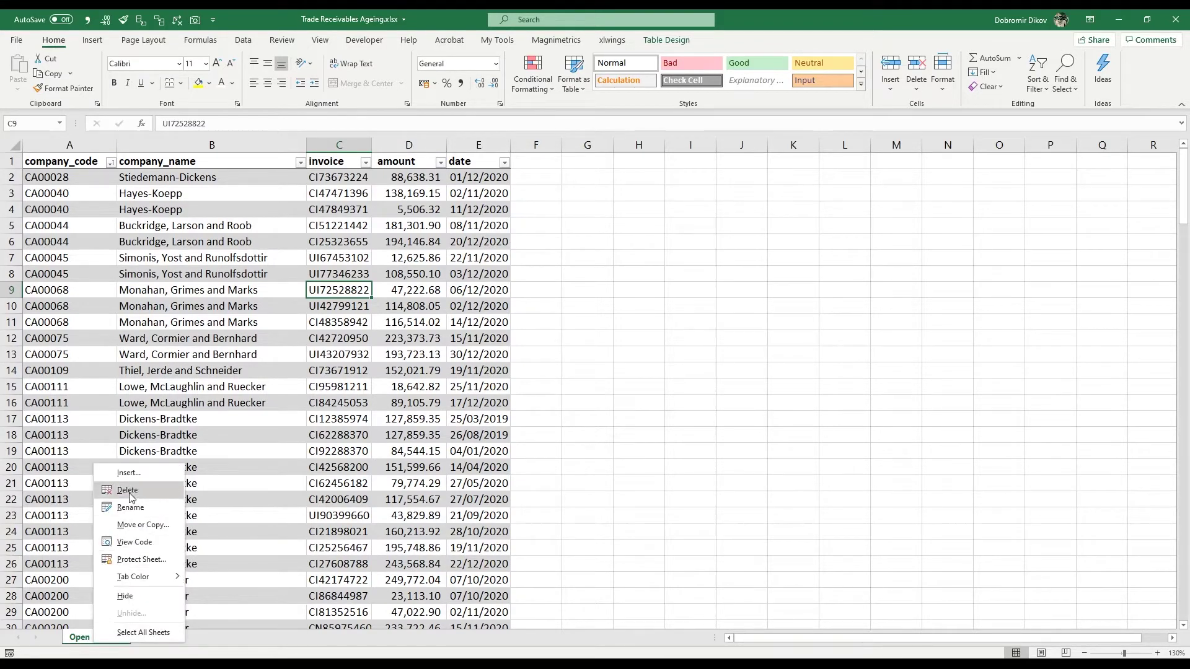
{"action": "left_click", "coordinate": [133, 526]}
{"action": "left_click", "coordinate": [68, 577]}
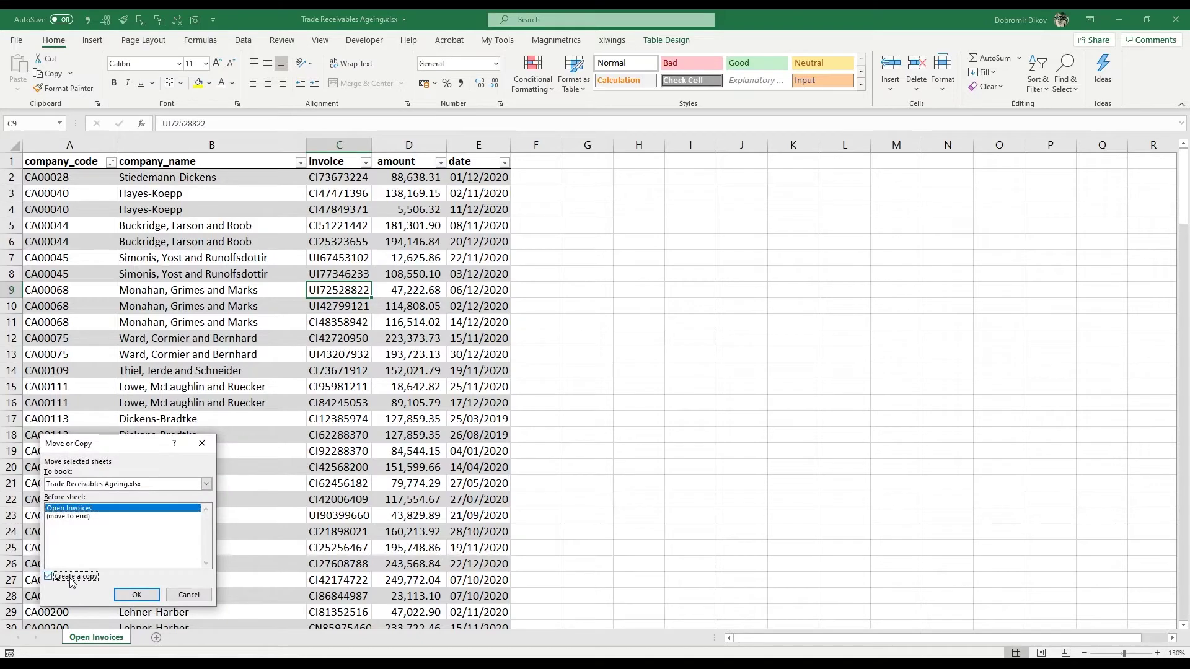
{"action": "left_click", "coordinate": [138, 596]}
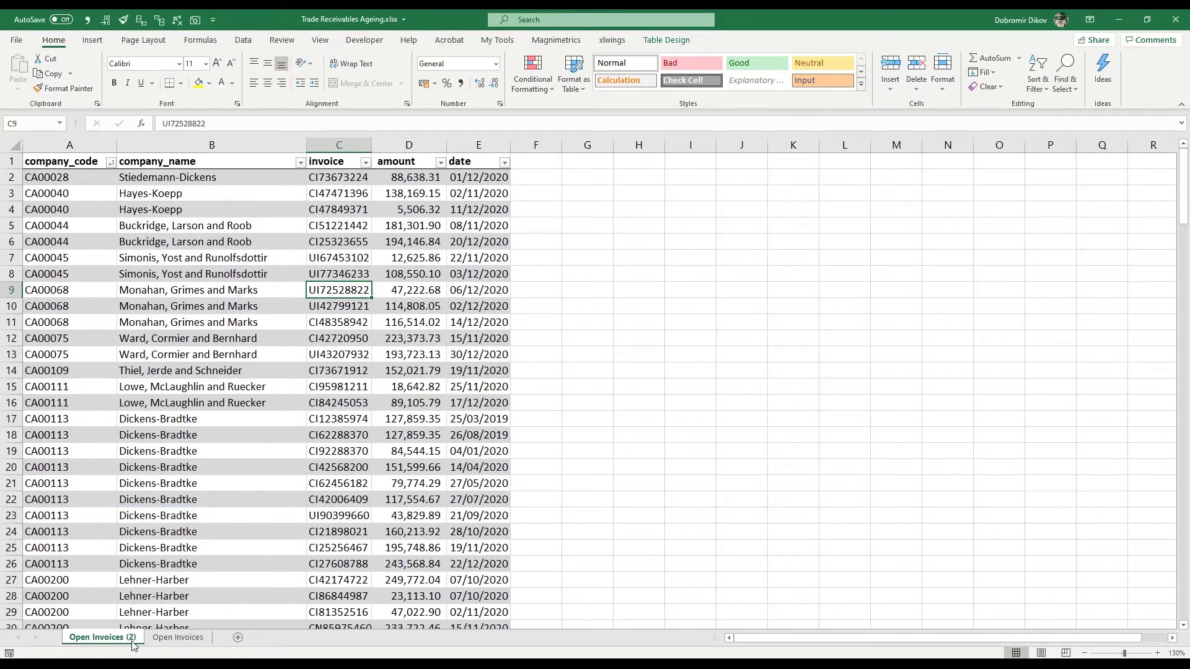
- Rename the copied sheet as Open Invoices_Working
{"action": "double_click", "coordinate": [136, 641]}
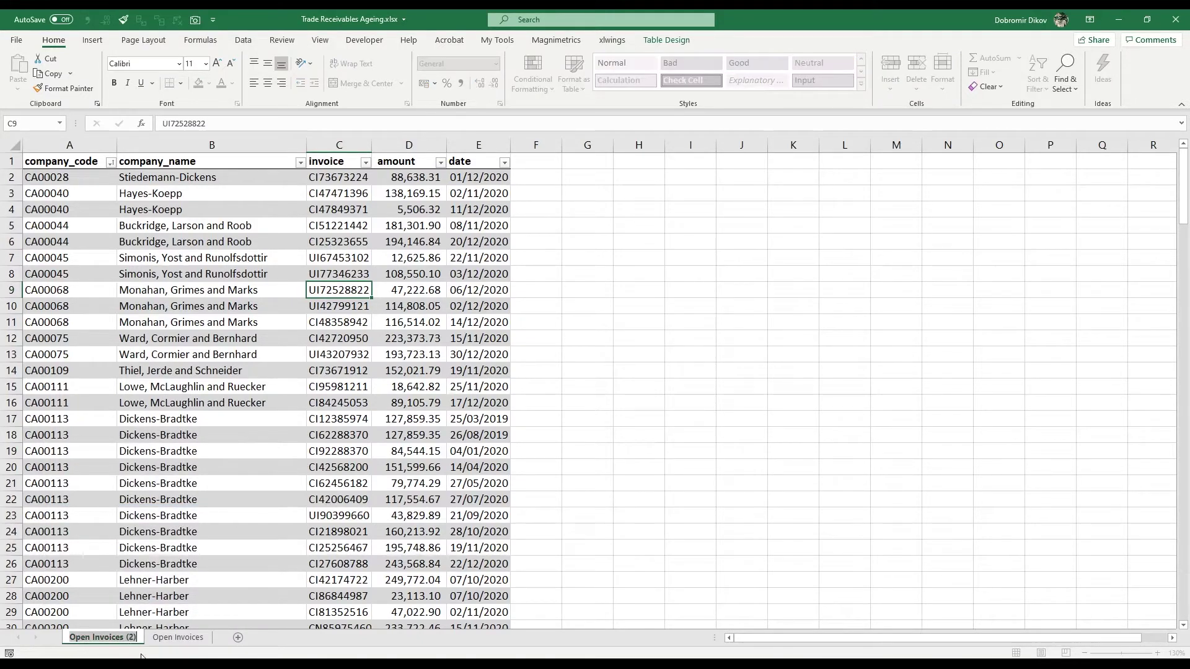
{"action": "key", "text": "BackSpace"}
{"action": "key", "text": "BackSpace"}
{"action": "key", "text": "BackSpace"}
{"action": "type", "text": "_Working"}
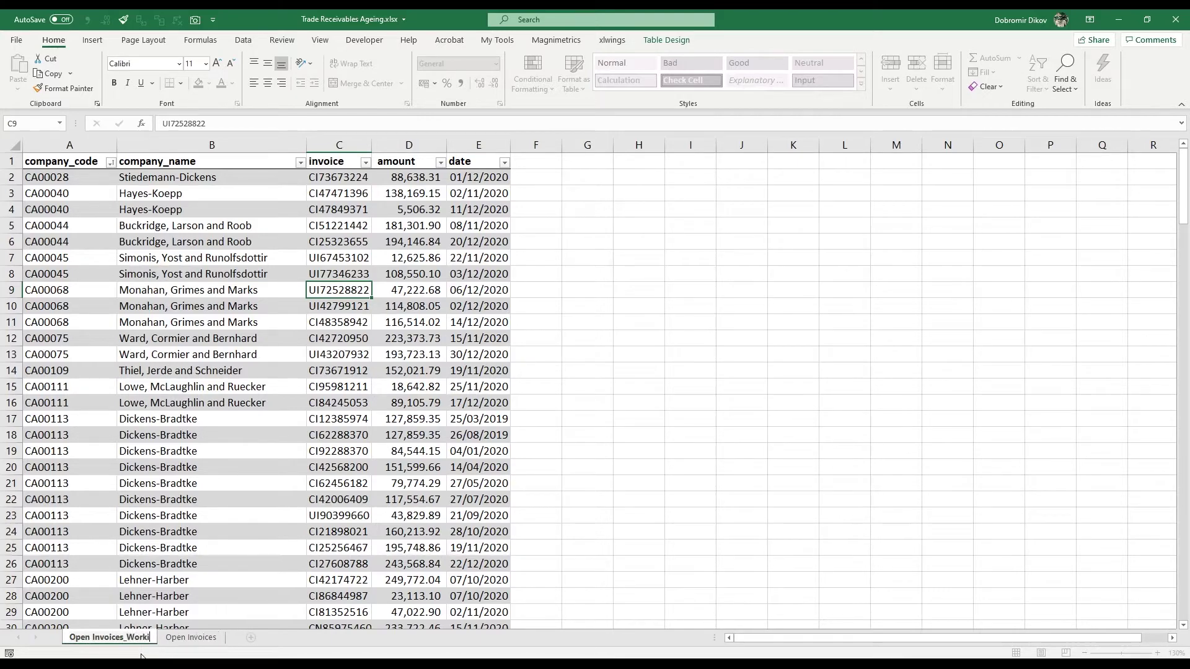
{"action": "key", "text": "Return"}
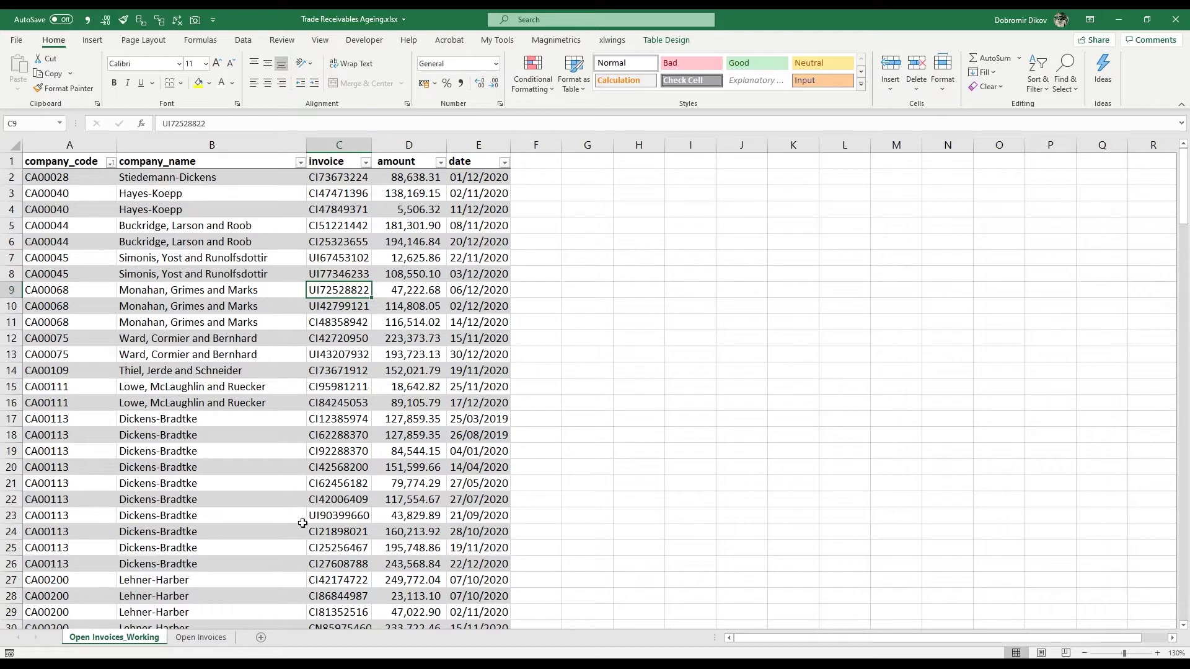
- Insert a blank row above the table header on the Open Invoices_Working sheet
{"action": "left_click", "coordinate": [201, 637]}
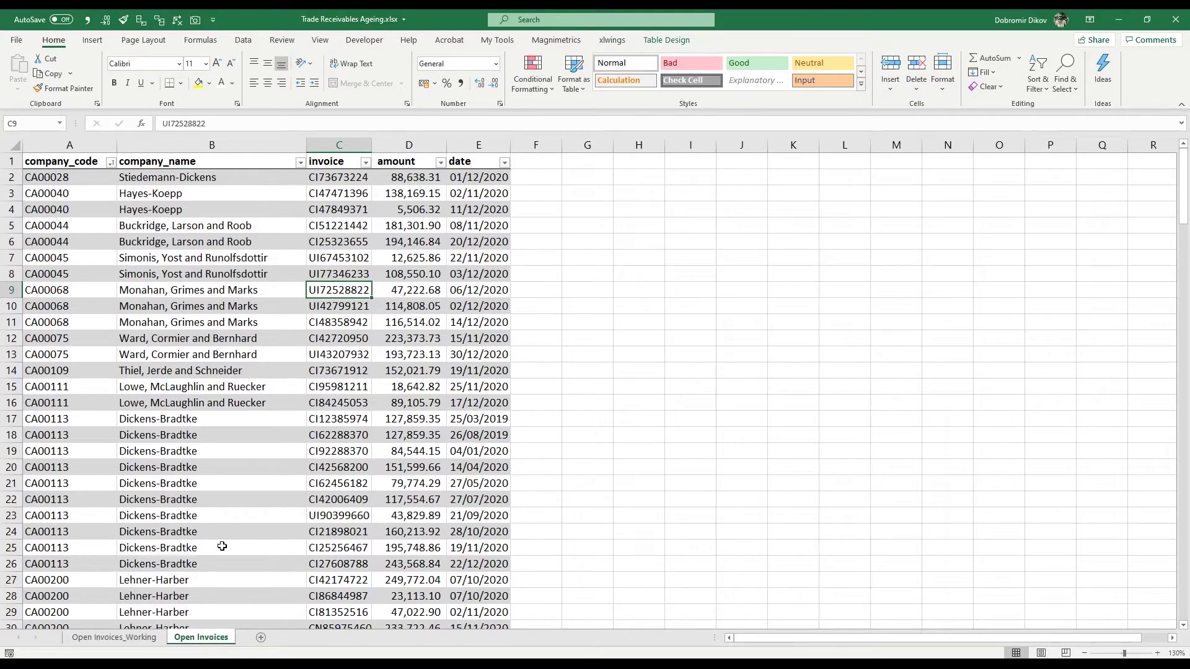
{"action": "left_click", "coordinate": [142, 639]}
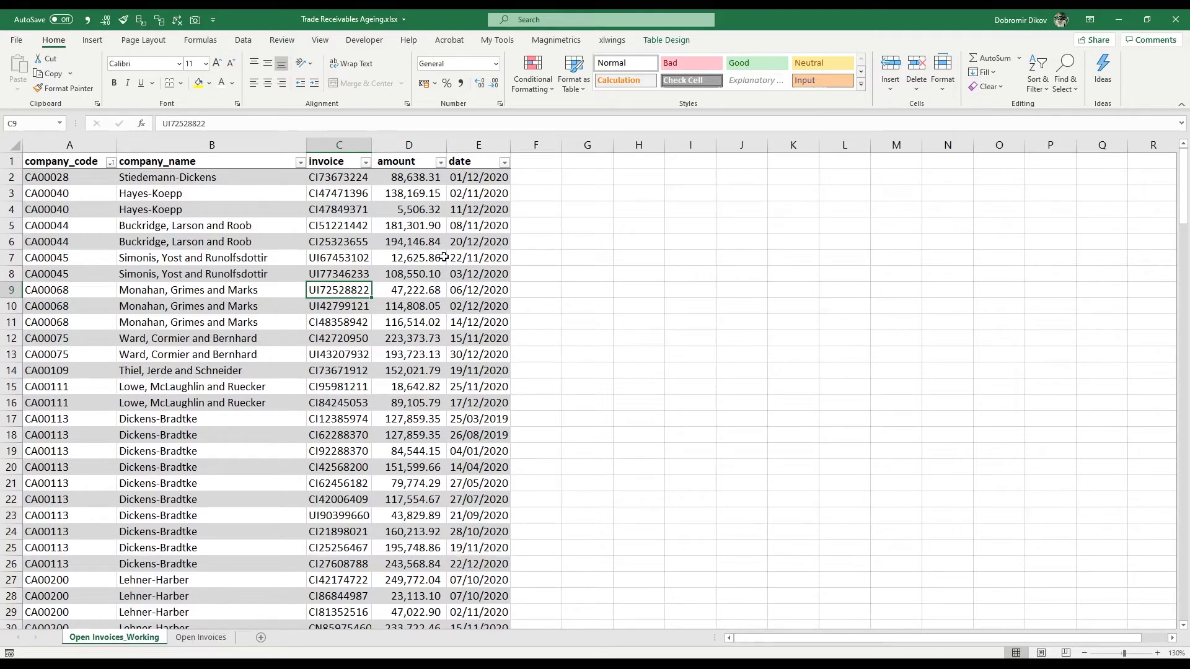
{"action": "left_click", "coordinate": [11, 161]}
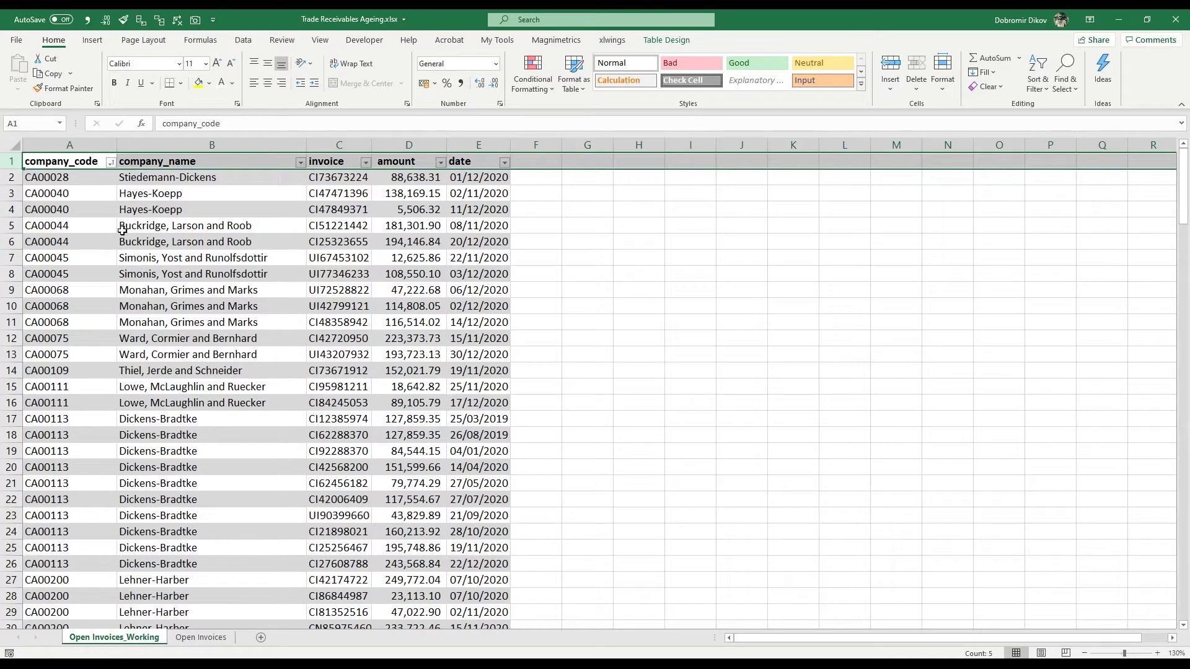
{"action": "left_click", "coordinate": [18, 164]}
{"action": "right_click", "coordinate": [13, 162]}
{"action": "left_click", "coordinate": [45, 264]}
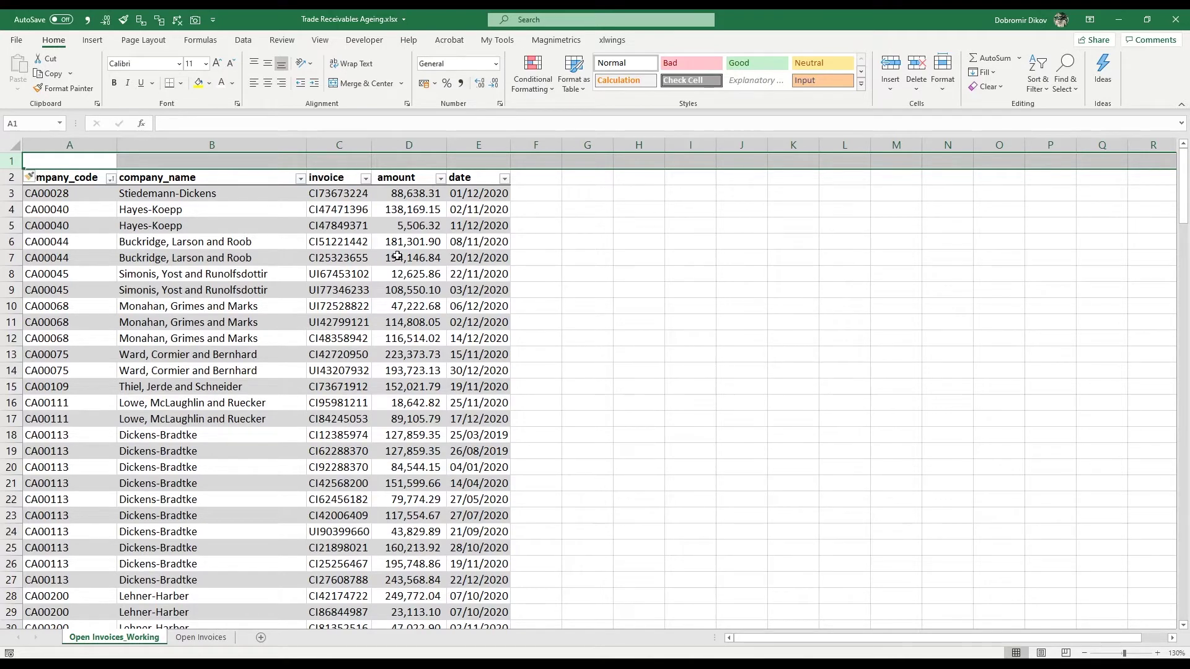
- Compare the table design options available for cells inside the invoice table with those for empty cells outside it
{"action": "left_click", "coordinate": [339, 226]}
{"action": "left_click", "coordinate": [240, 223]}
{"action": "left_click", "coordinate": [409, 290]}
{"action": "left_click", "coordinate": [667, 40]}
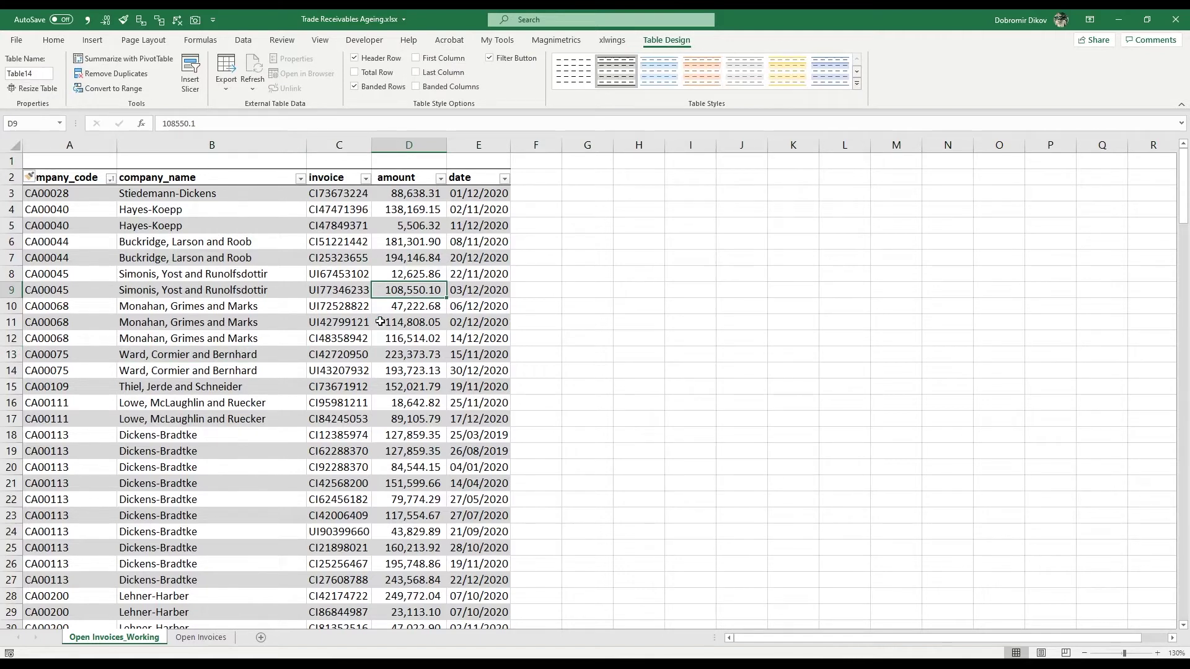
{"action": "left_click", "coordinate": [367, 343]}
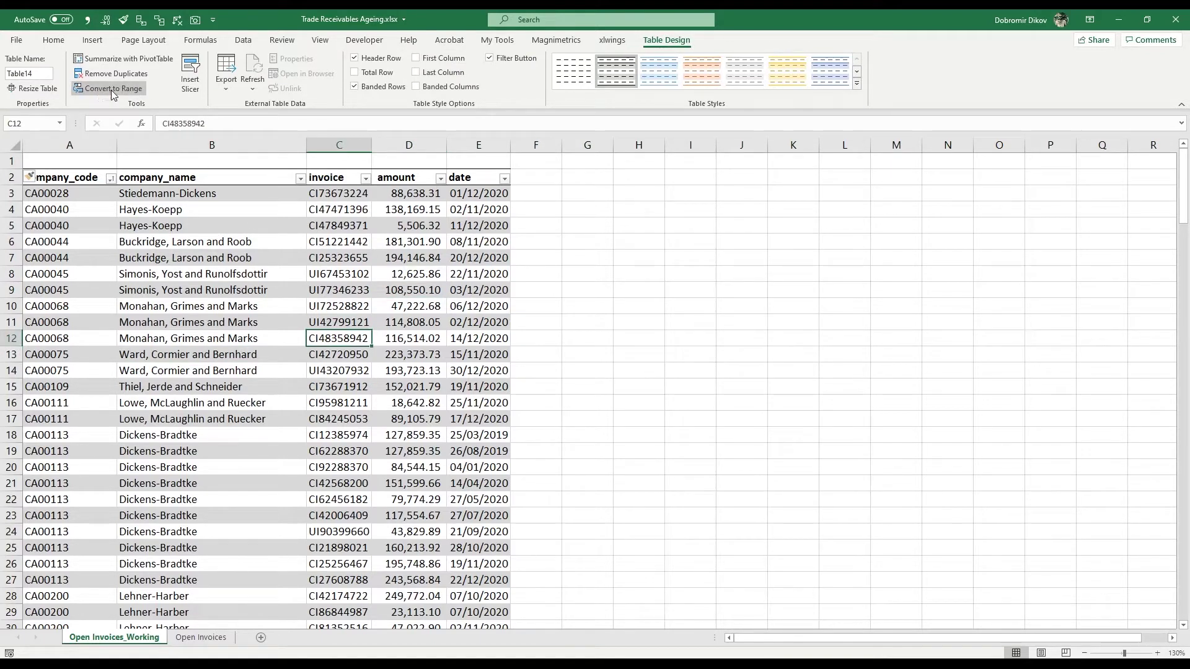
{"action": "left_click", "coordinate": [268, 245]}
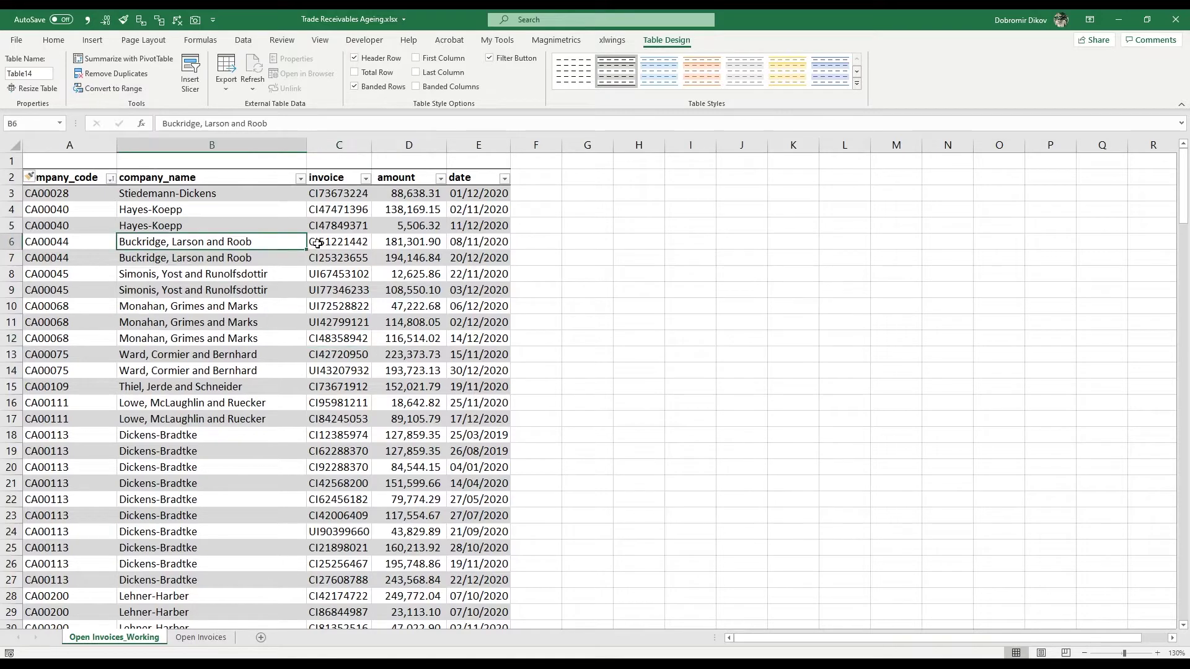
{"action": "left_click", "coordinate": [690, 241]}
{"action": "left_click", "coordinate": [843, 401]}
{"action": "left_click", "coordinate": [794, 257]}
{"action": "left_click", "coordinate": [583, 306]}
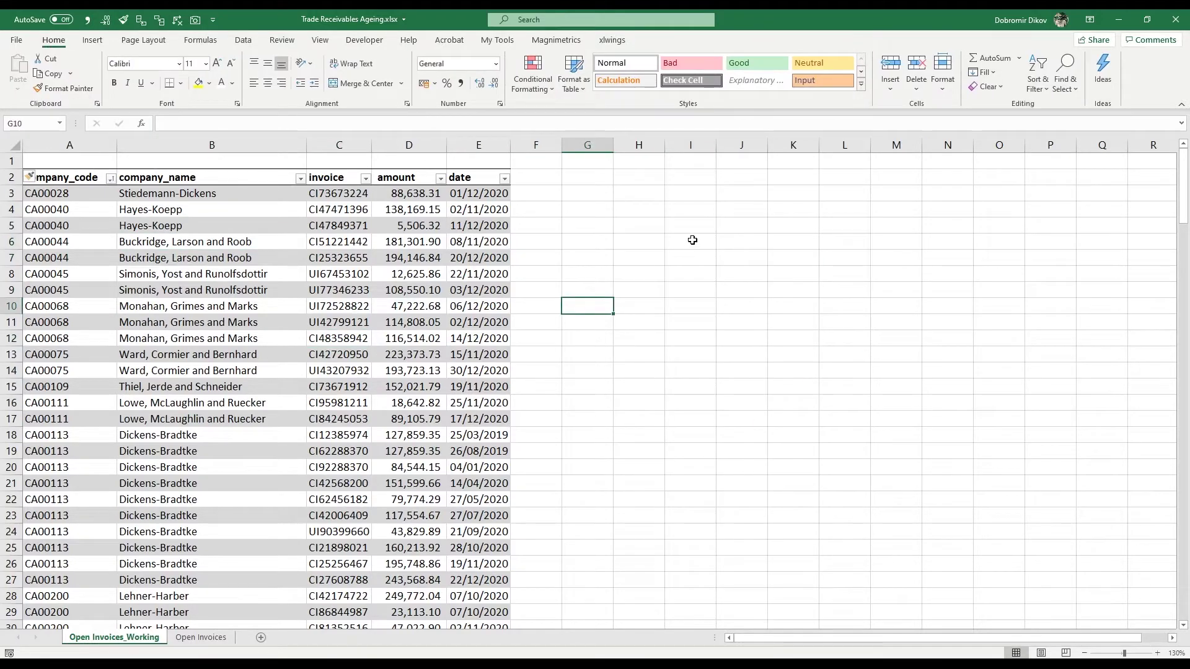
- Convert the invoice table on the working sheet to a normal range
{"action": "left_click", "coordinate": [210, 271]}
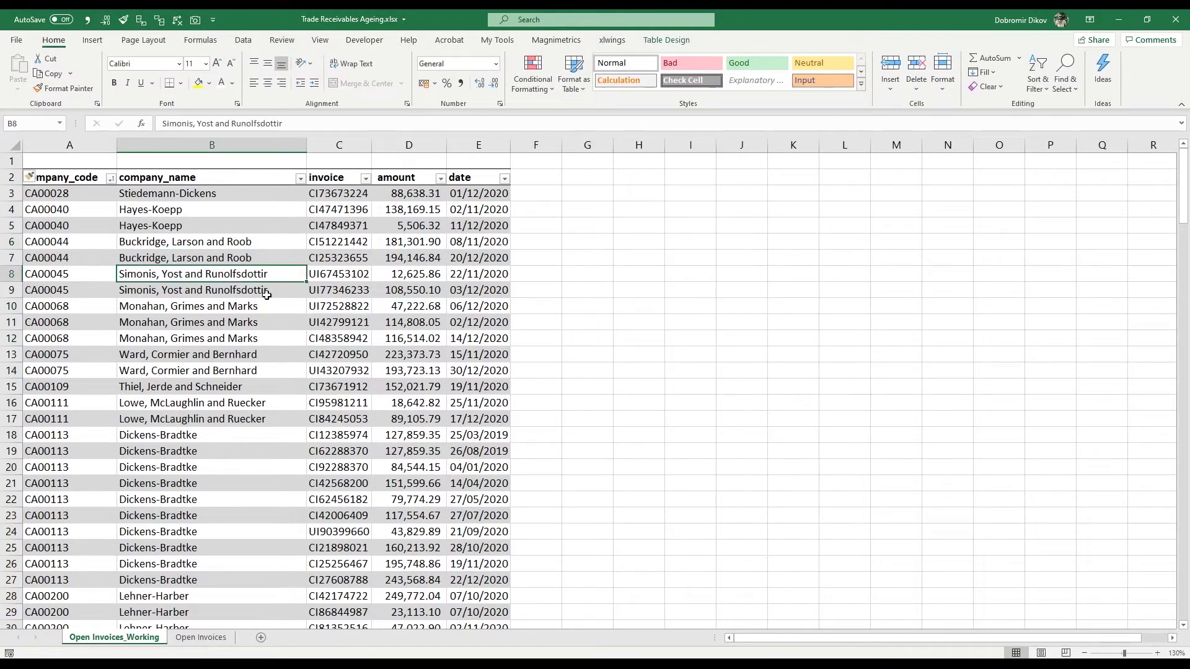
{"action": "left_click", "coordinate": [669, 41]}
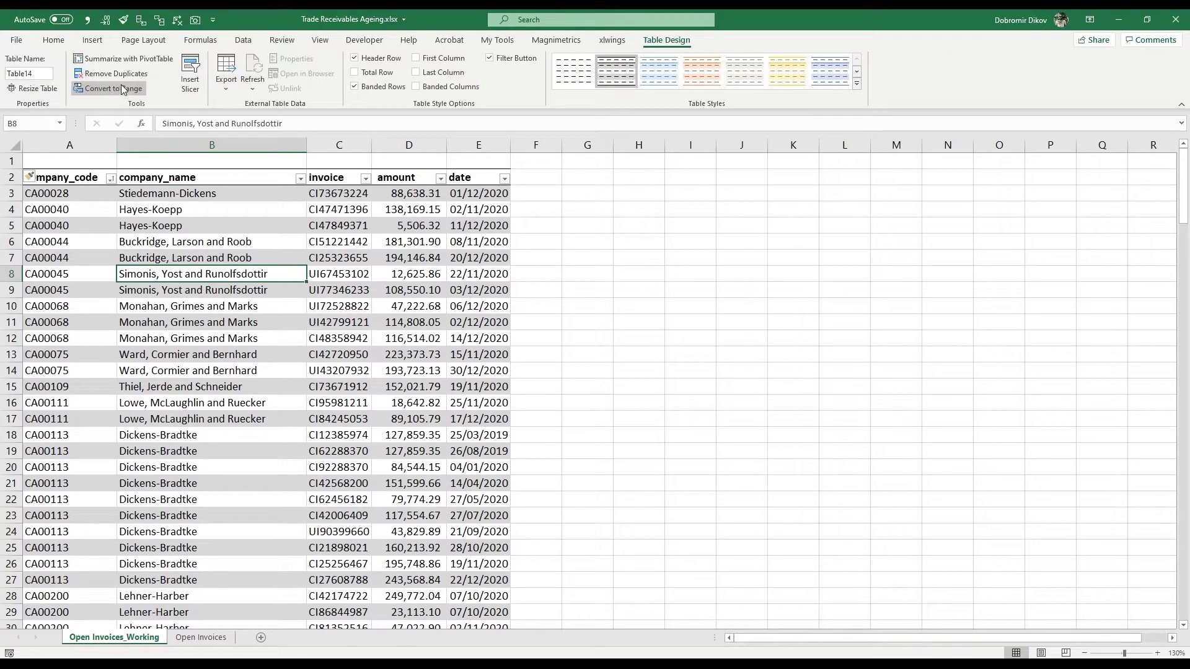
{"action": "left_click", "coordinate": [122, 89]}
{"action": "left_click", "coordinate": [574, 378]}
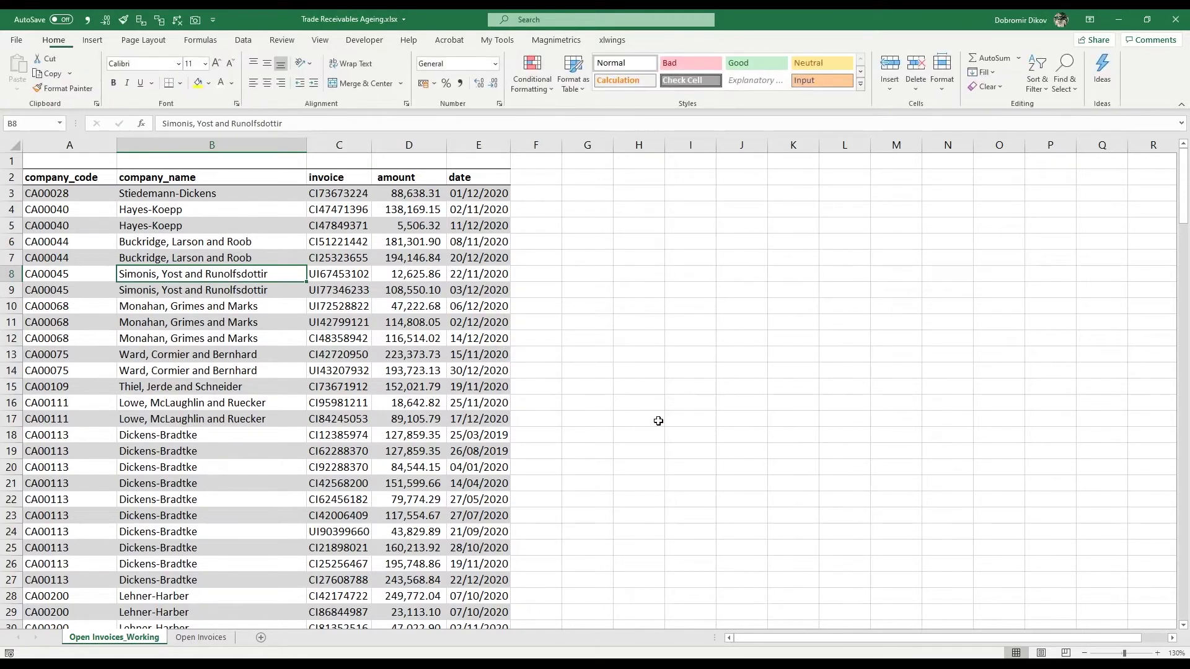
- Enter the header "new col" in cell F2, next to the date column
{"action": "left_click", "coordinate": [477, 195]}
{"action": "left_click", "coordinate": [527, 175]}
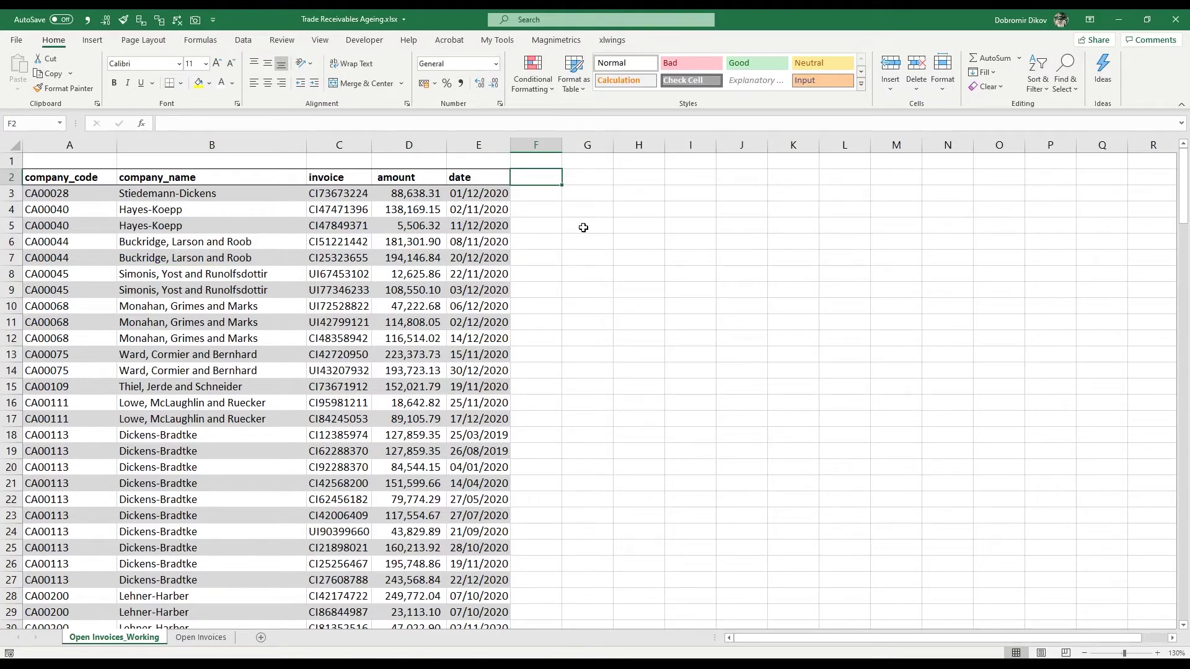
{"action": "type", "text": "new col"}
{"action": "key", "text": "Return"}
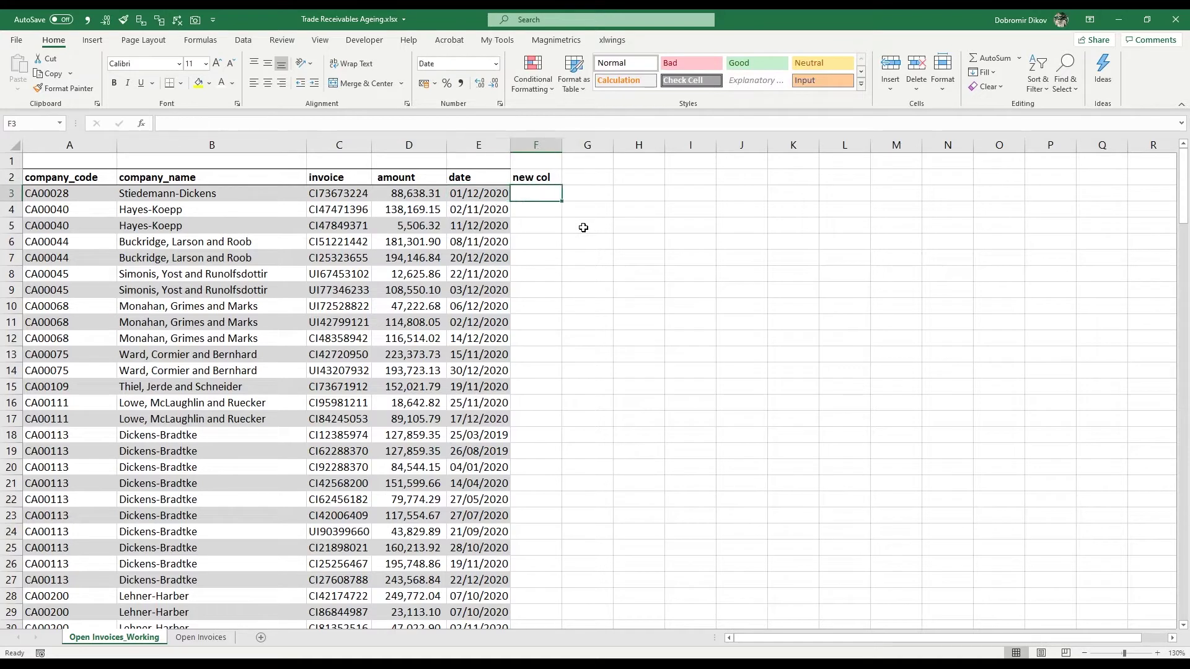
- Delete the "new col" header from cell F2
{"action": "key", "text": "Left"}
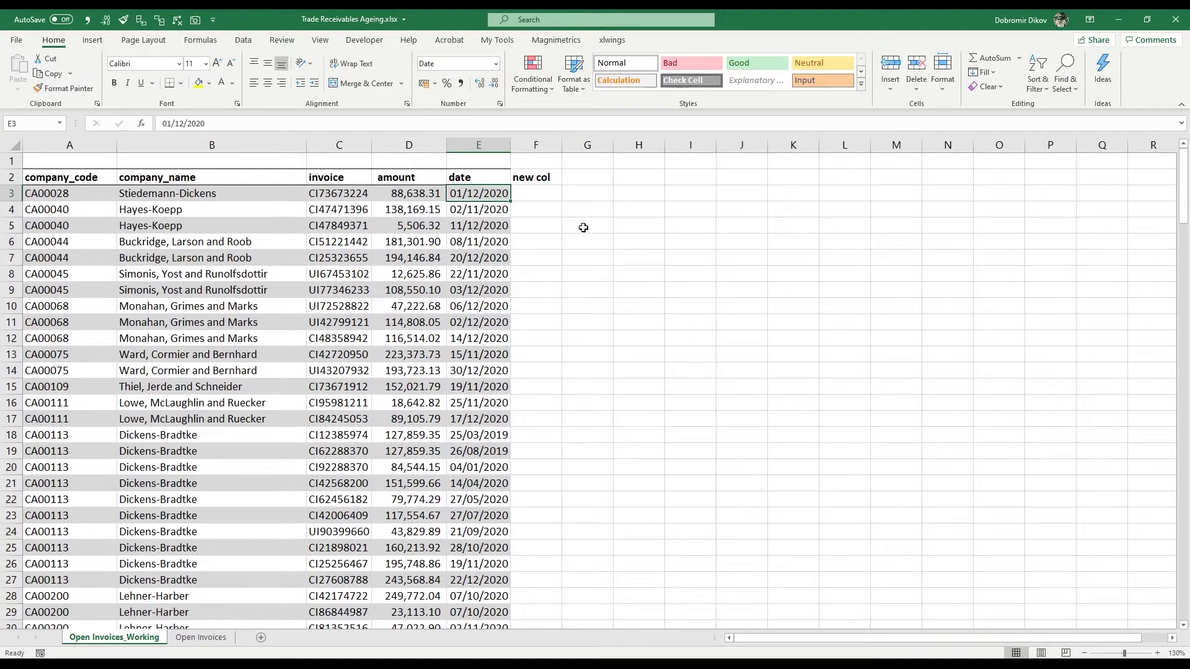
{"action": "key", "text": "Left"}
{"action": "key", "text": "Left"}
{"action": "key", "text": "Left"}
{"action": "key", "text": "Left"}
{"action": "key", "text": "Right"}
{"action": "key", "text": "Right"}
{"action": "key", "text": "Right"}
{"action": "key", "text": "Right"}
{"action": "key", "text": "Up"}
{"action": "key", "text": "Right"}
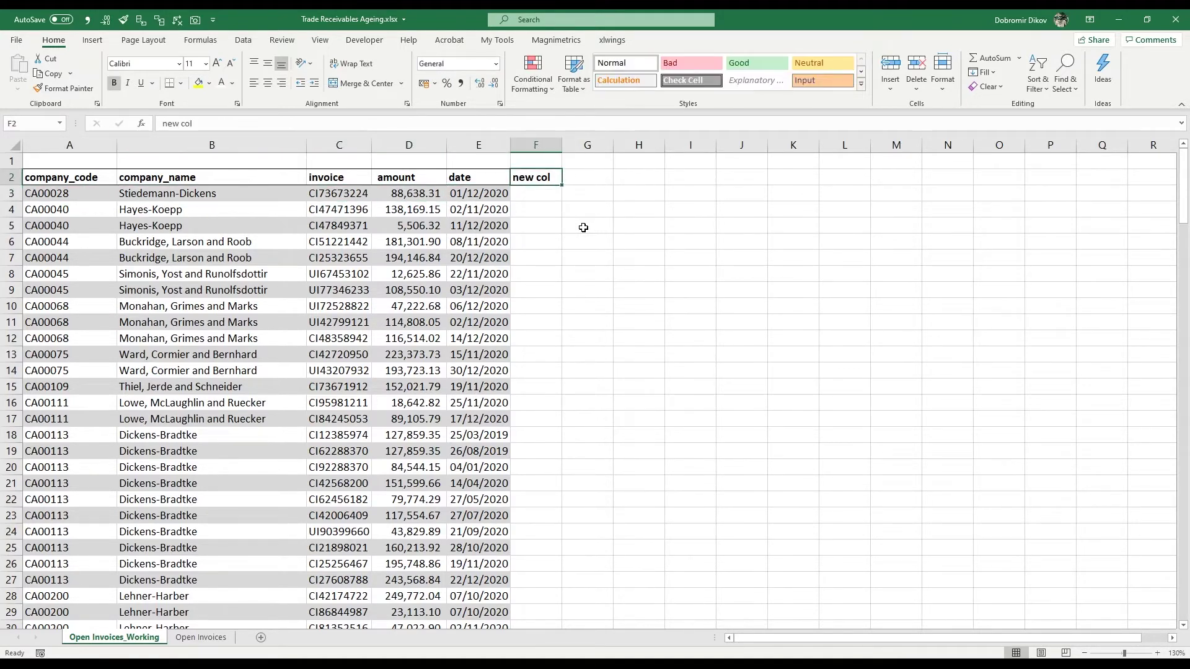
{"action": "key", "text": "Delete"}
- Create a table with headers from the invoice data in A2:E180
{"action": "key", "text": "Left"}
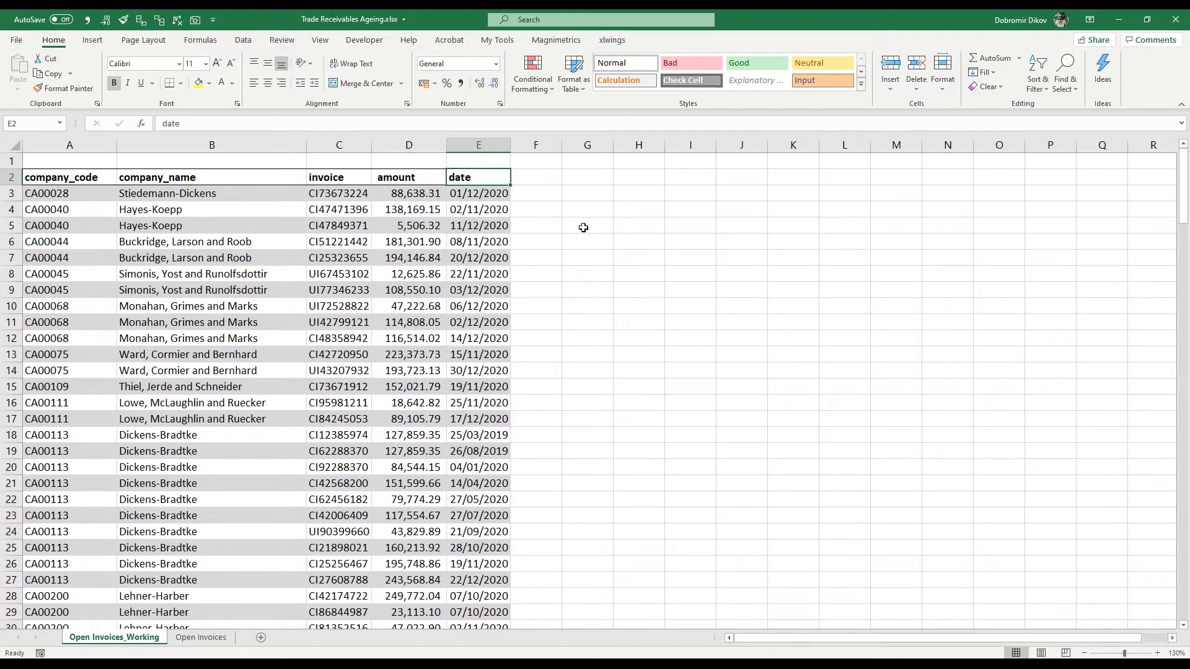
{"action": "key", "text": "ctrl+Left"}
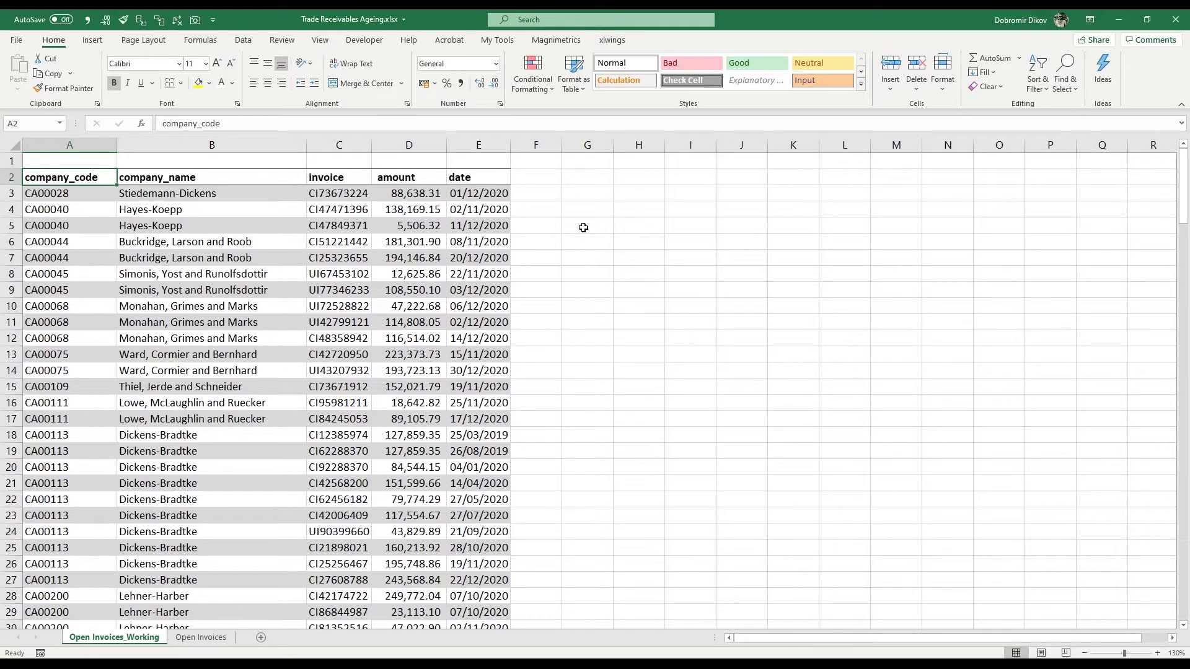
{"action": "key", "text": "ctrl+shift+Right"}
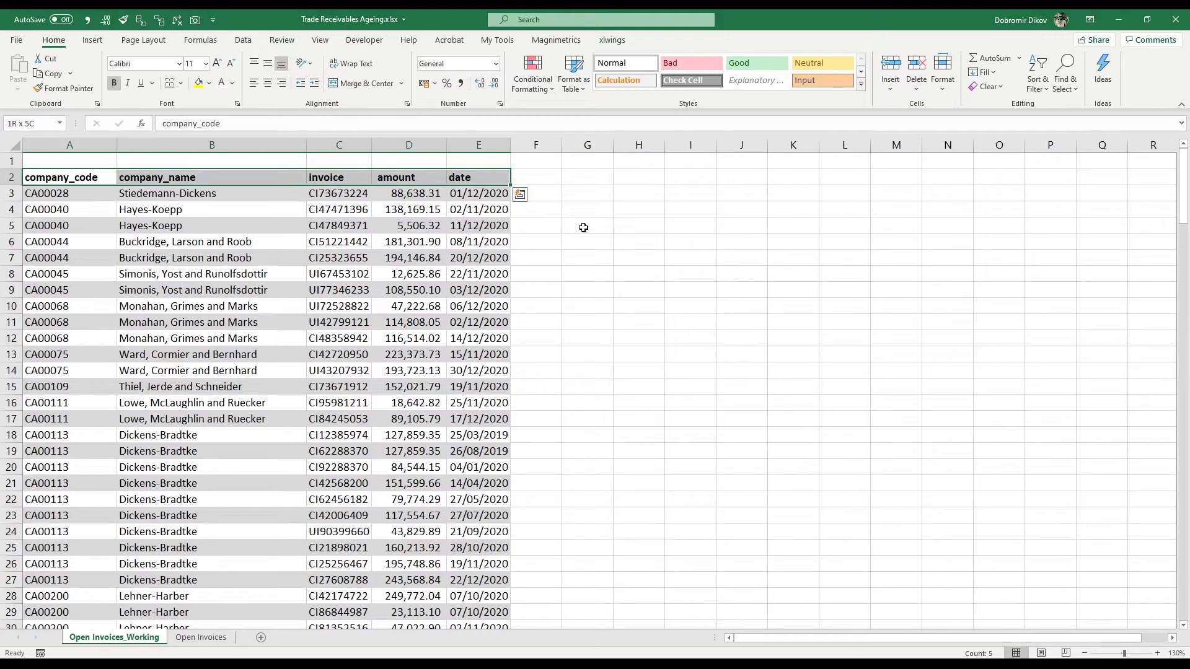
{"action": "key", "text": "ctrl+shift+Down"}
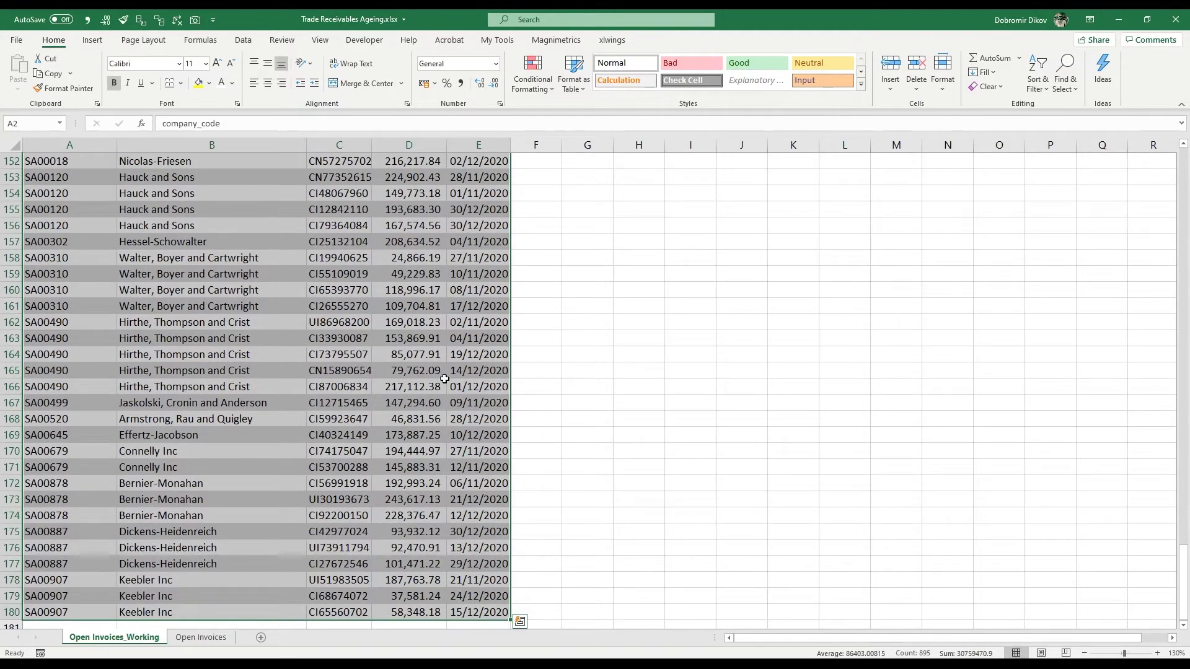
{"action": "key", "text": "ctrl+t"}
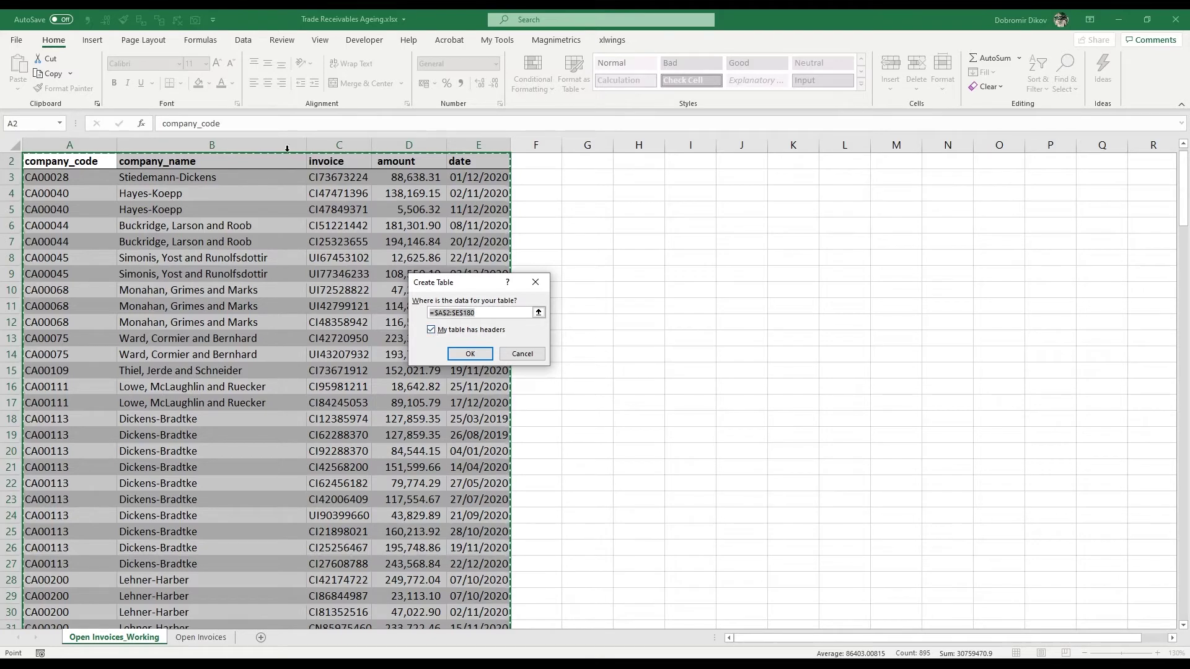
{"action": "left_click", "coordinate": [464, 355]}
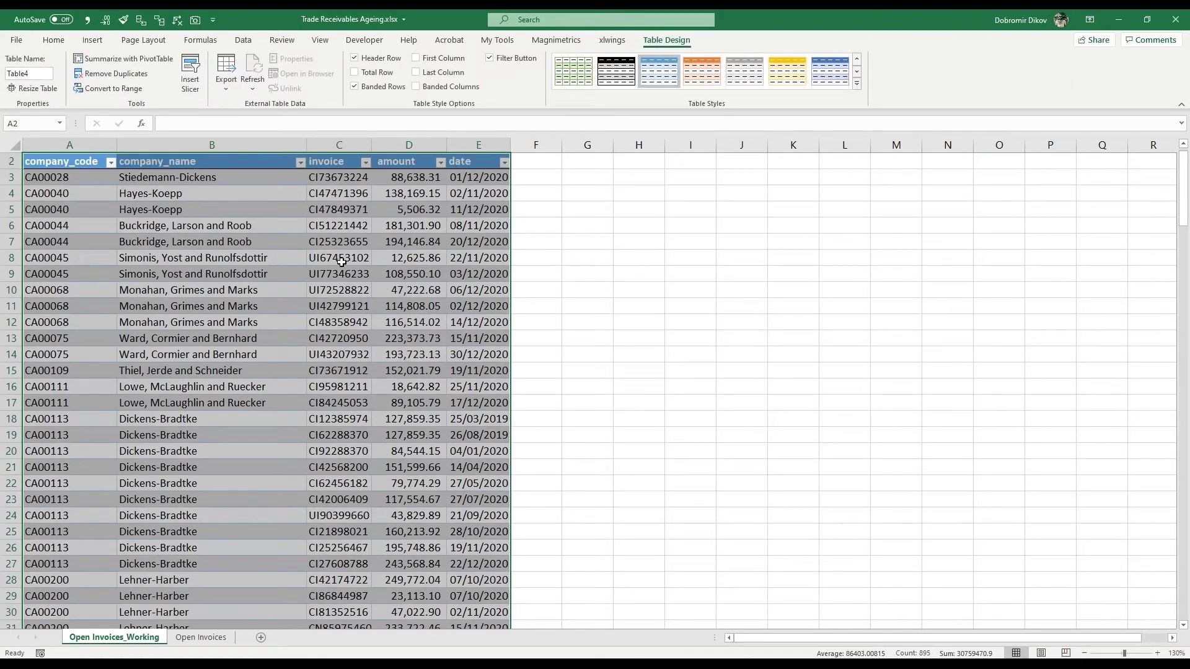
- Apply the black-and-grey banded style from the Light group to the new table, and select cell F2
{"action": "left_click", "coordinate": [340, 274]}
{"action": "scroll", "coordinate": [375, 455], "scroll_direction": "up", "scroll_amount": 1}
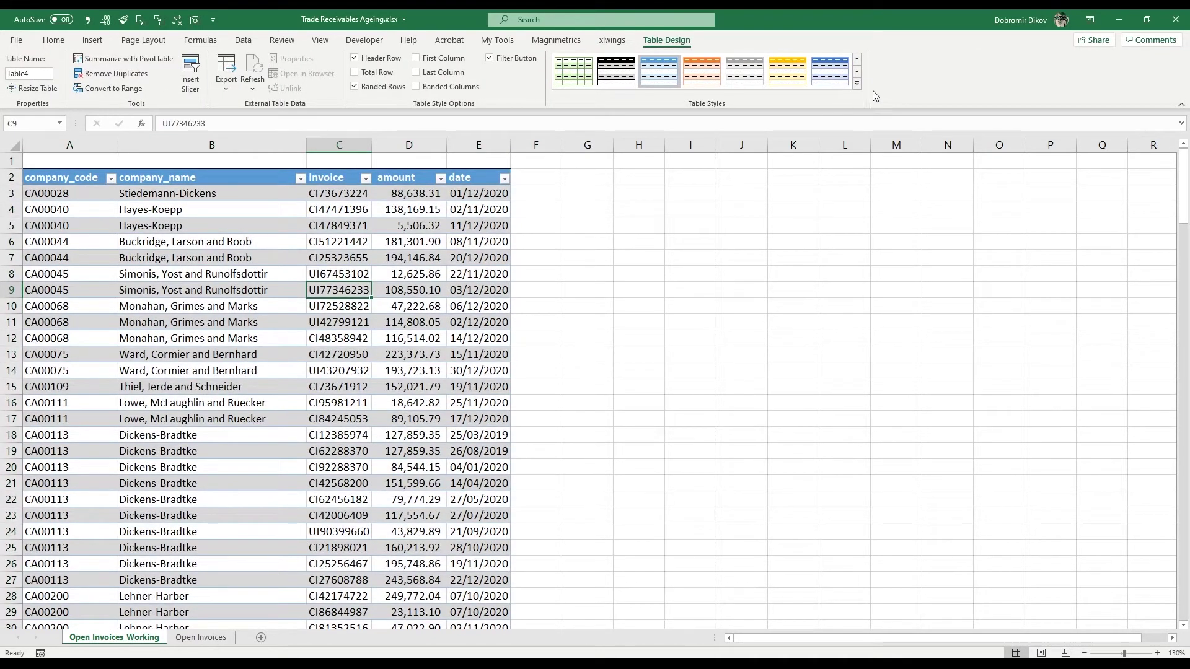
{"action": "left_click", "coordinate": [856, 87]}
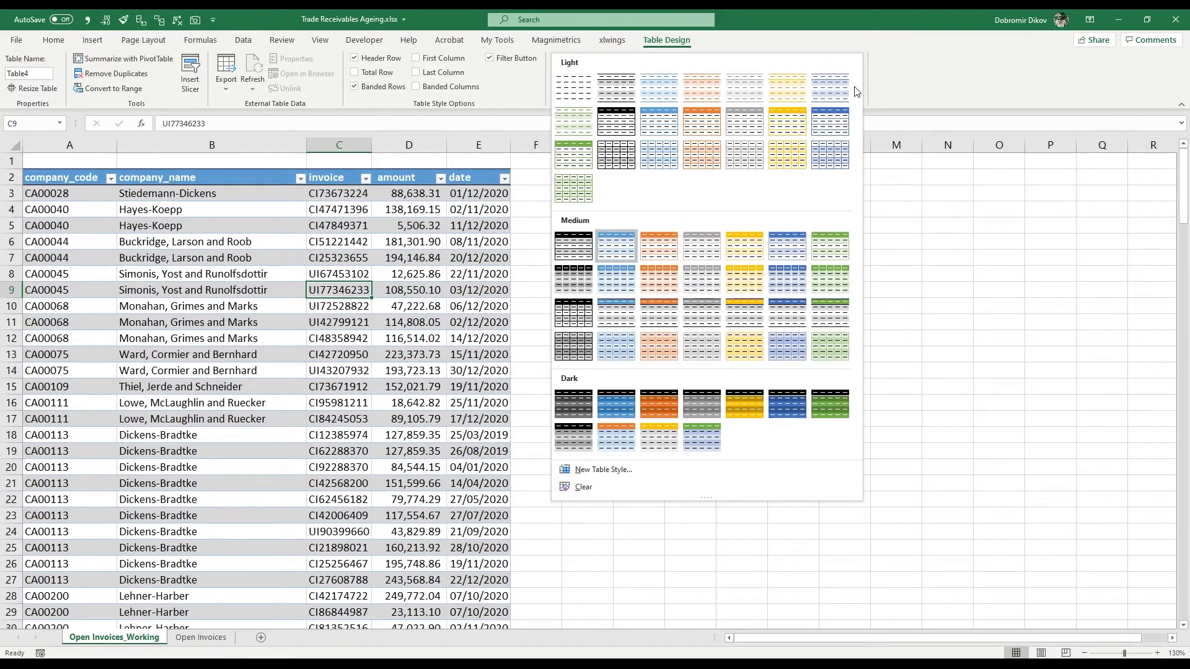
{"action": "left_click", "coordinate": [609, 87]}
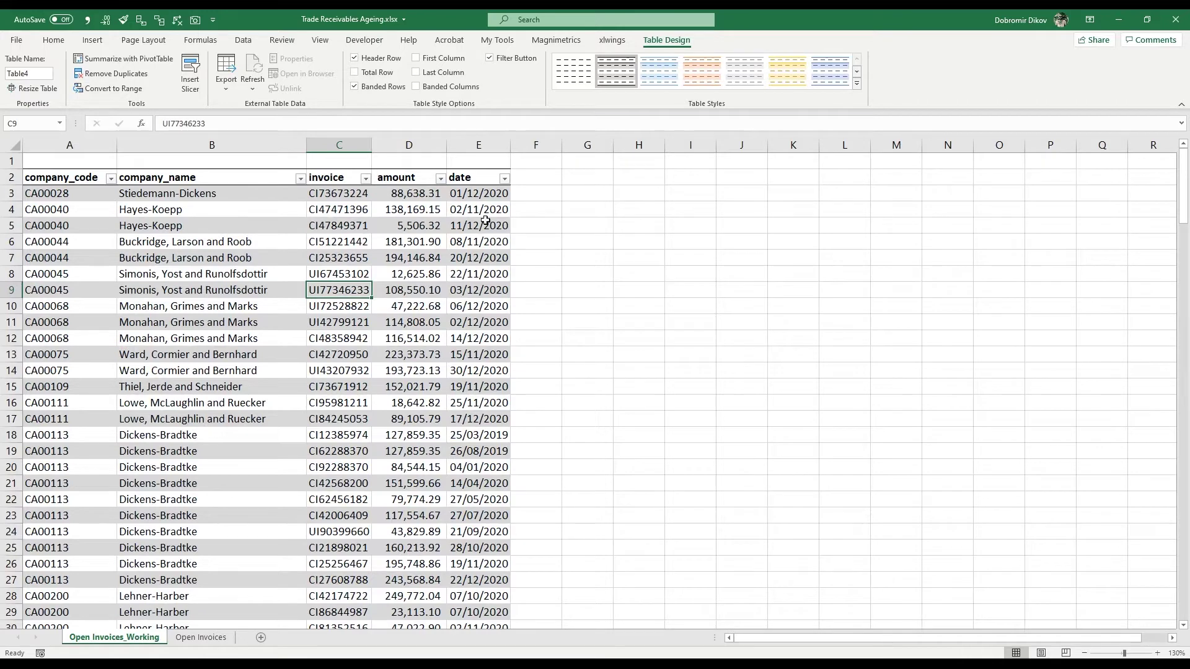
{"action": "left_click", "coordinate": [535, 181]}
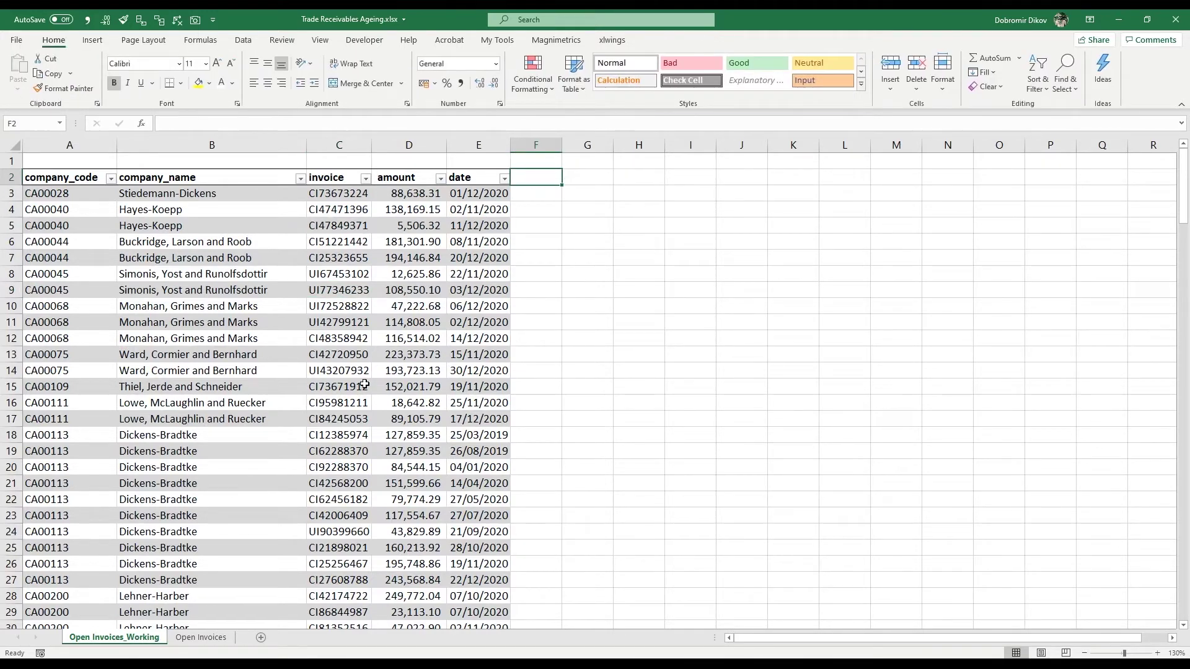
- Add a column headed "new col" to the table by entering the header in cell F2
{"action": "type", "text": "new co"}
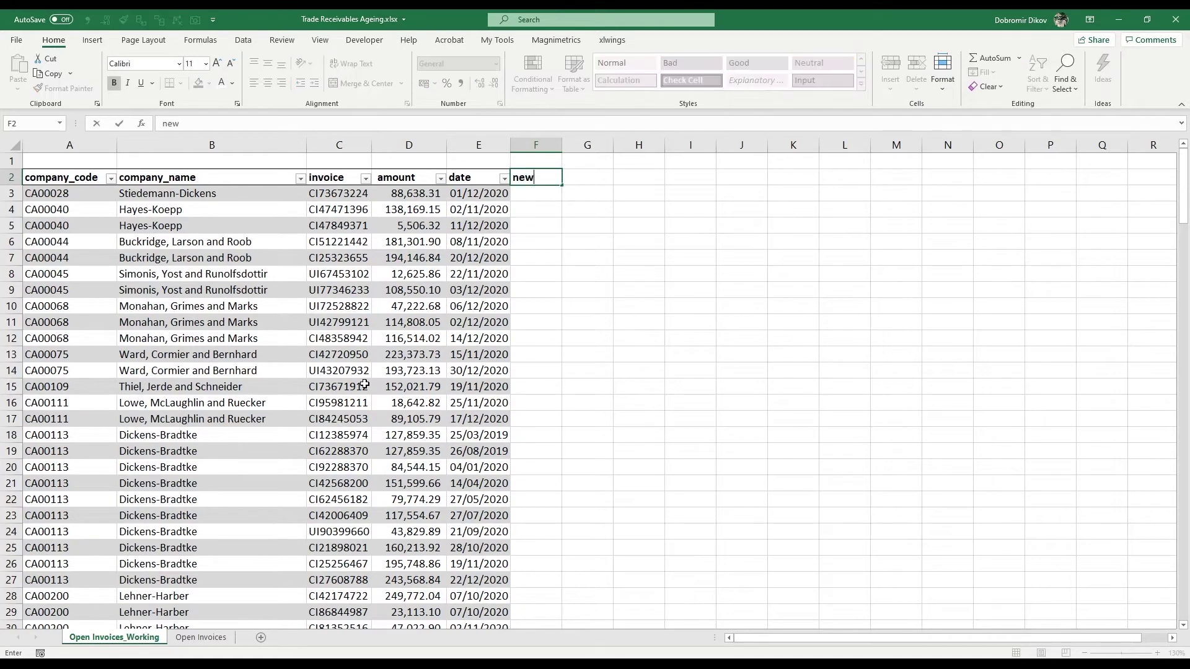
{"action": "key", "text": "Return"}
{"action": "key", "text": "Left"}
{"action": "key", "text": "Right"}
{"action": "key", "text": "Left"}
{"action": "key", "text": "Right"}
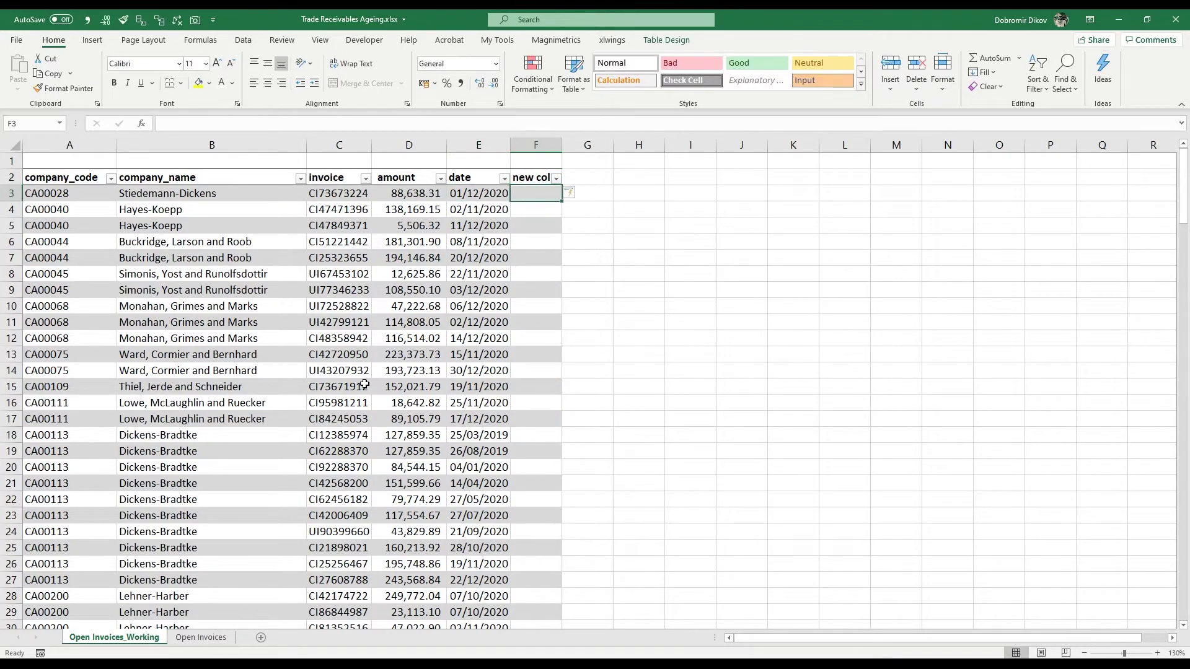
{"action": "key", "text": "Up"}
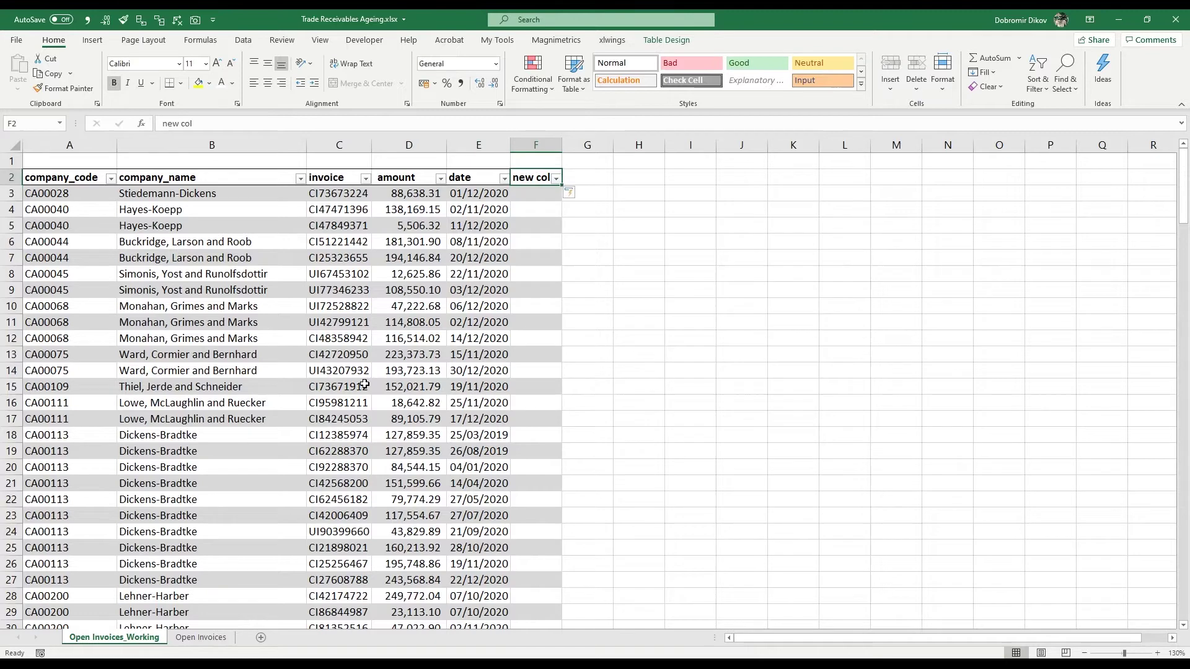
{"action": "left_click", "coordinate": [556, 180]}
{"action": "key", "text": "Escape"}
{"action": "key", "text": "Down"}
{"action": "left_click", "coordinate": [525, 226]}
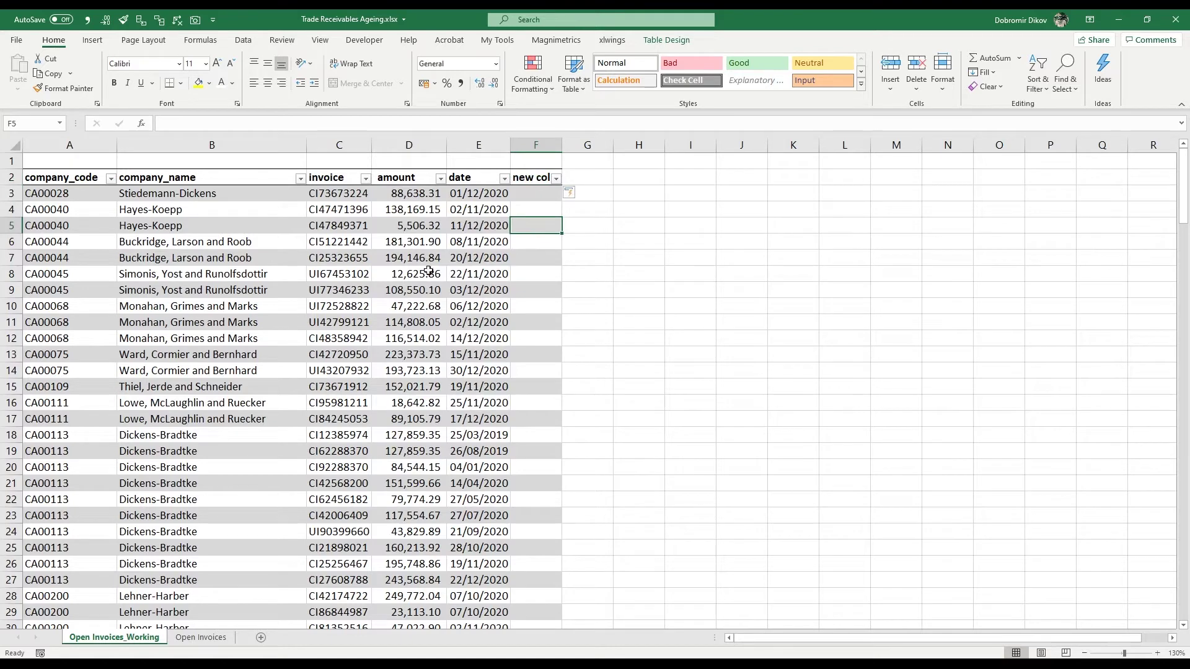
- Delete the whole "new col" column from the worksheet
{"action": "left_click", "coordinate": [537, 145]}
{"action": "right_click", "coordinate": [538, 145]}
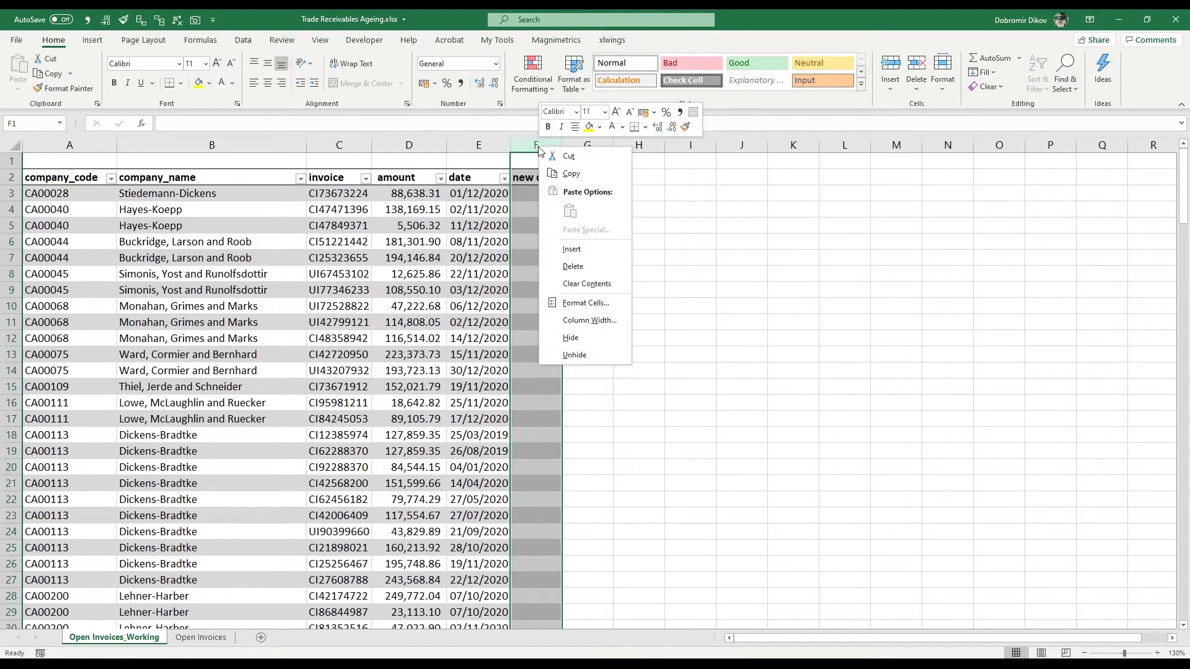
{"action": "left_click", "coordinate": [608, 265]}
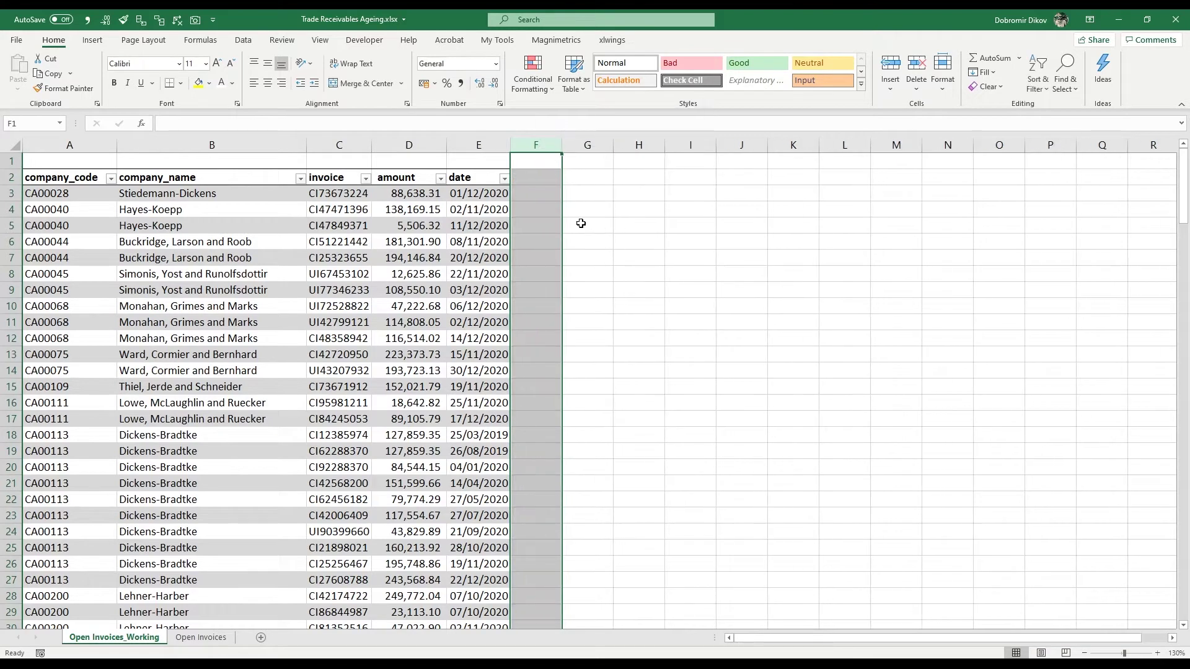
- Add a yellow-filled "maturity" column header in cell F2 and fit the column width to it
{"action": "left_click", "coordinate": [537, 176]}
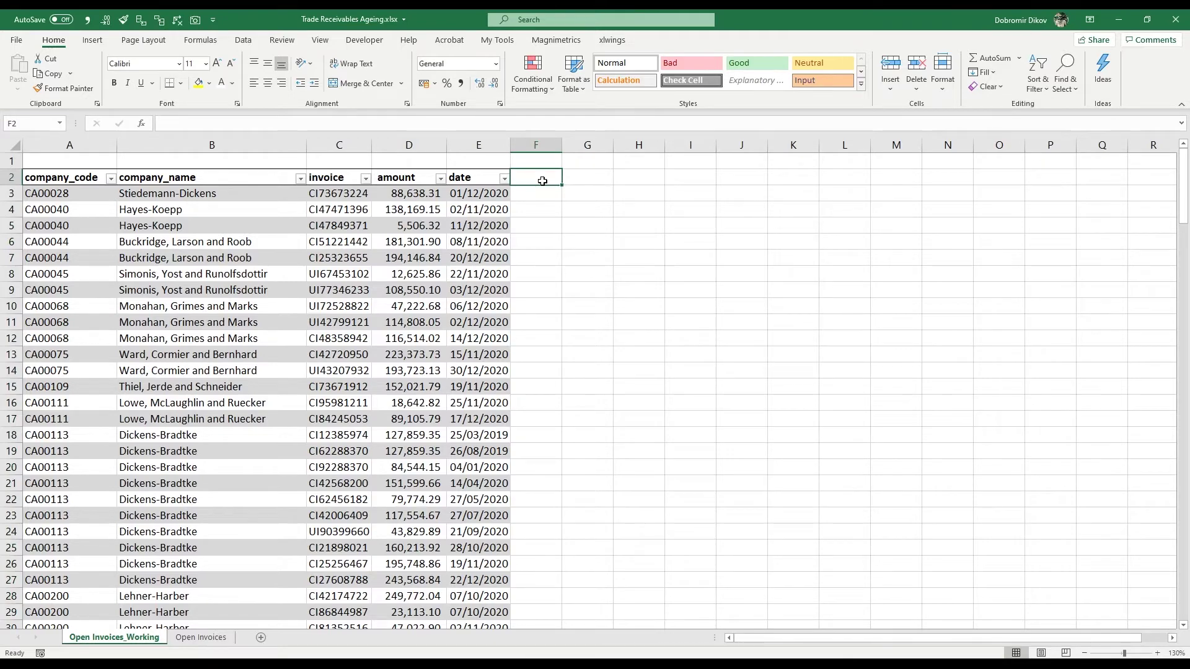
{"action": "type", "text": "maturity"}
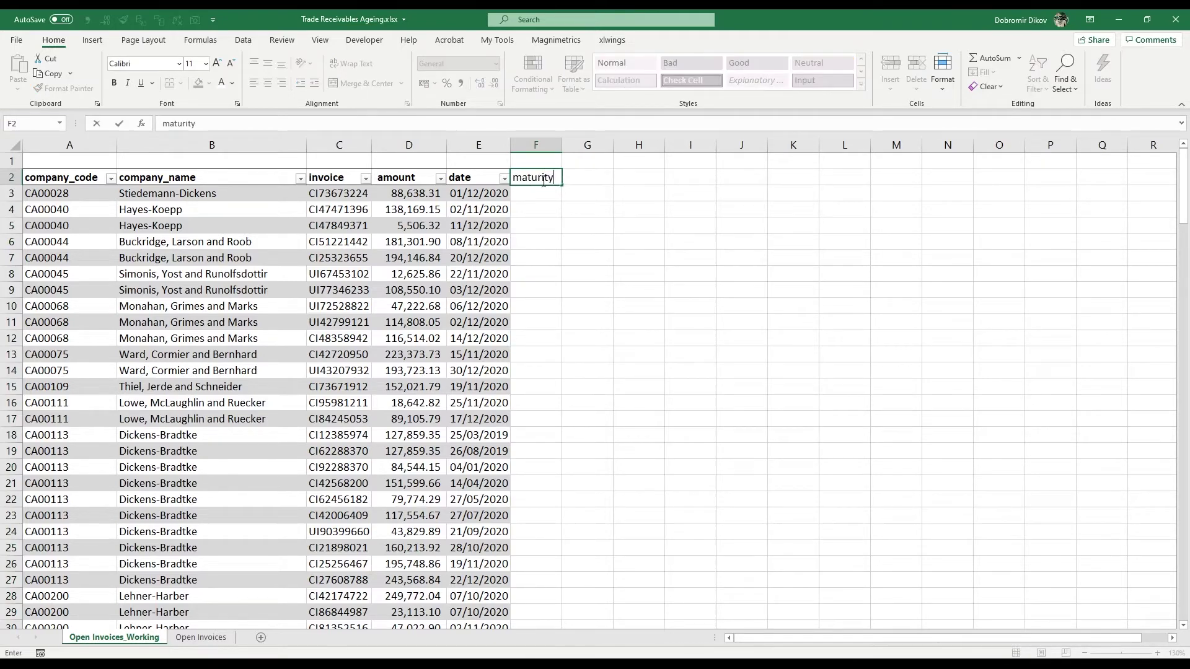
{"action": "key", "text": "ctrl+Return"}
{"action": "left_click", "coordinate": [199, 82]}
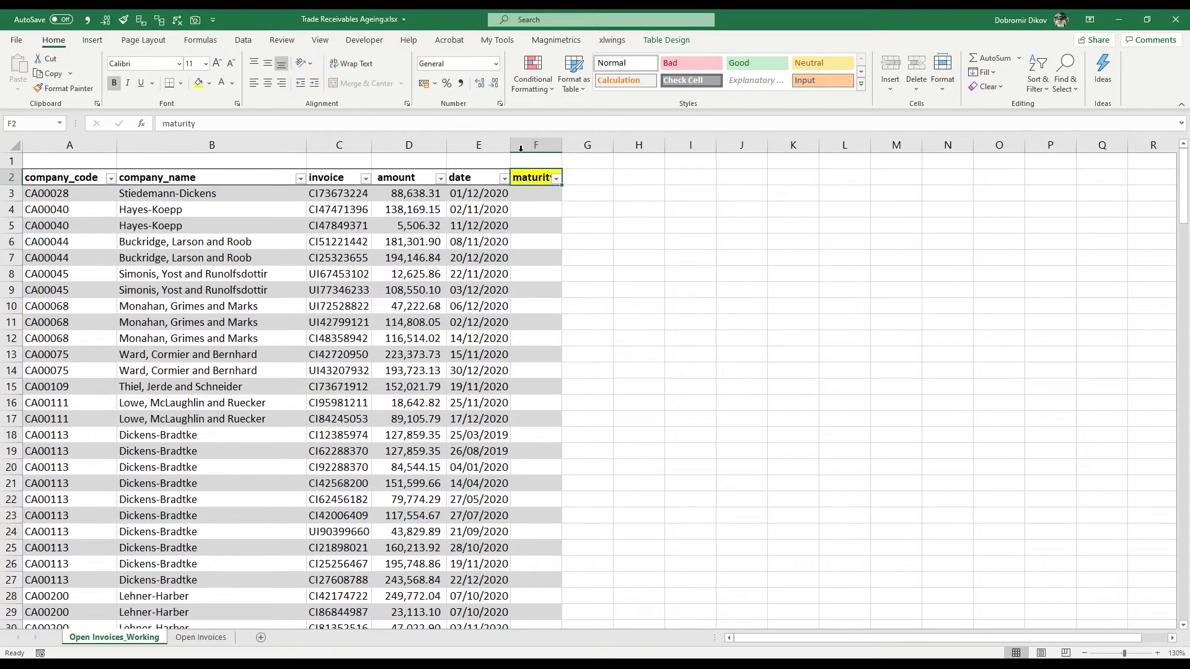
{"action": "double_click", "coordinate": [559, 144]}
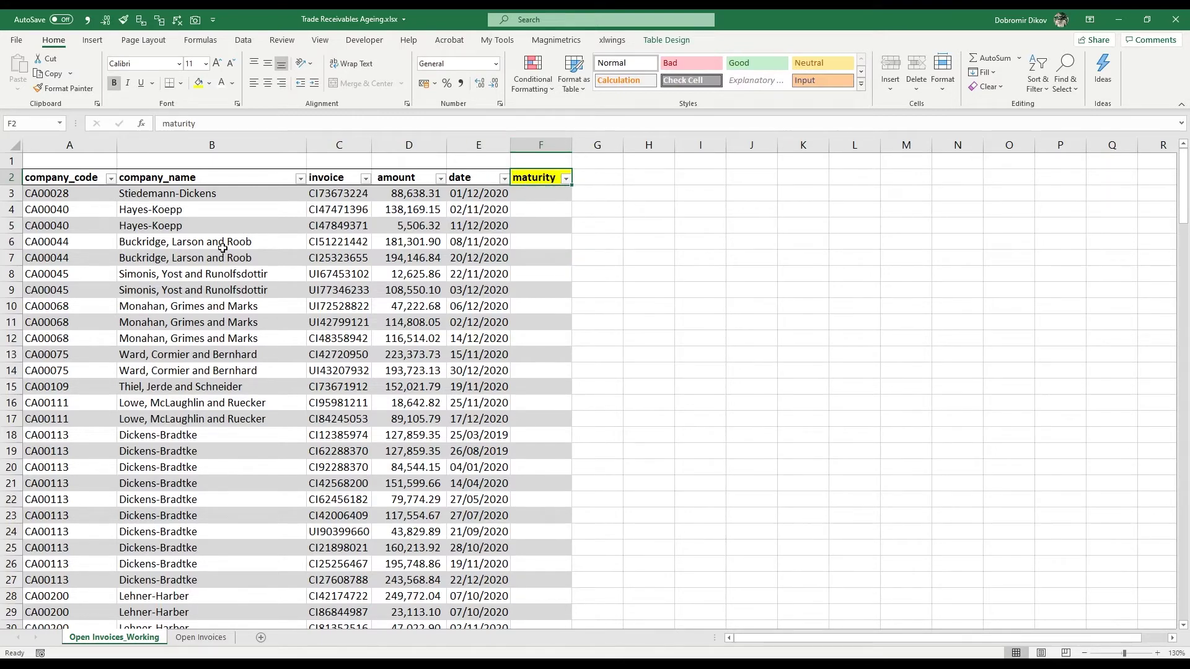
- Enter 60 in cell F1, above the maturity header
{"action": "left_click", "coordinate": [539, 193]}
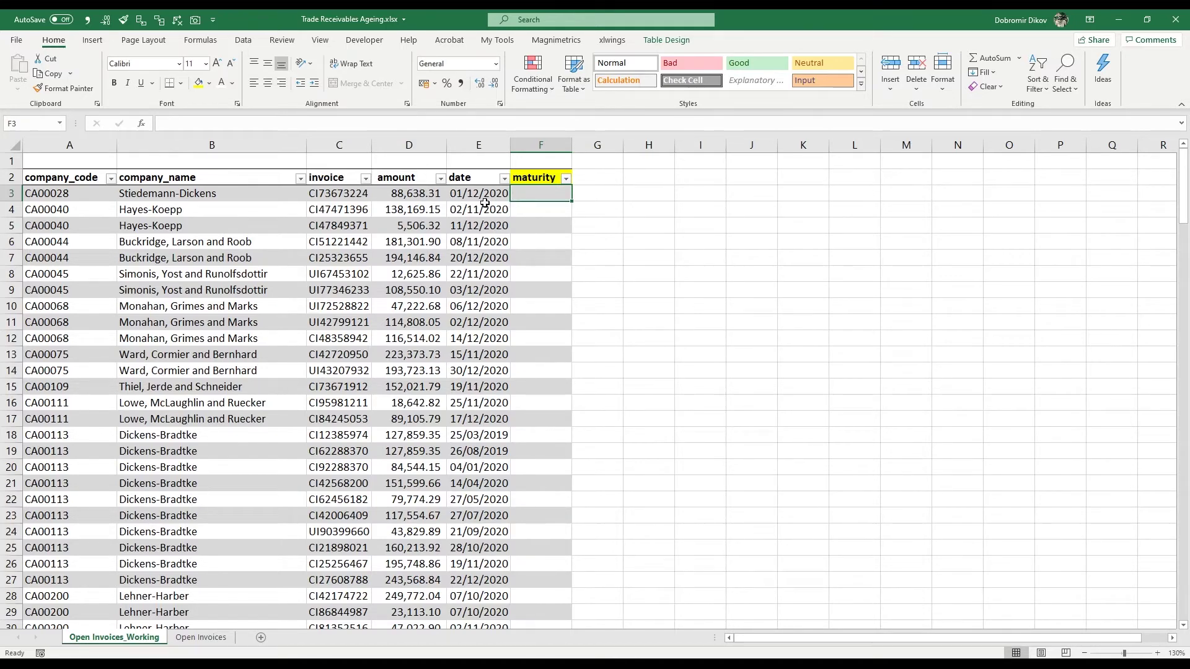
{"action": "left_click", "coordinate": [522, 161]}
{"action": "type", "text": "60"}
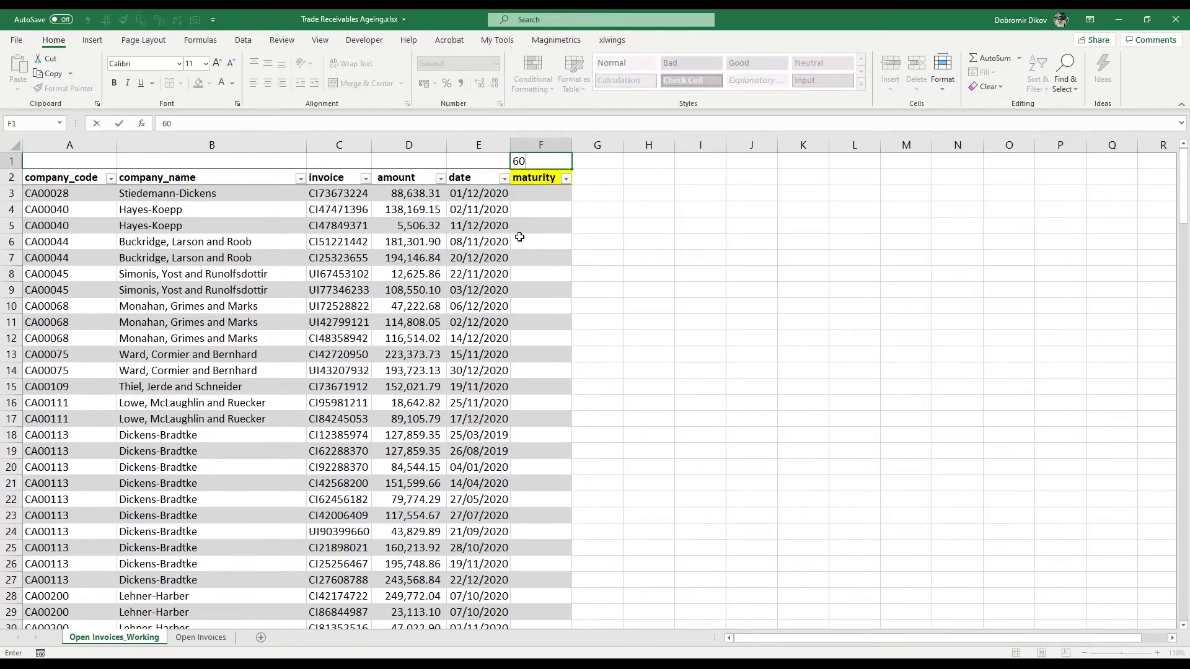
{"action": "key", "text": "Return"}
{"action": "key", "text": "Return"}
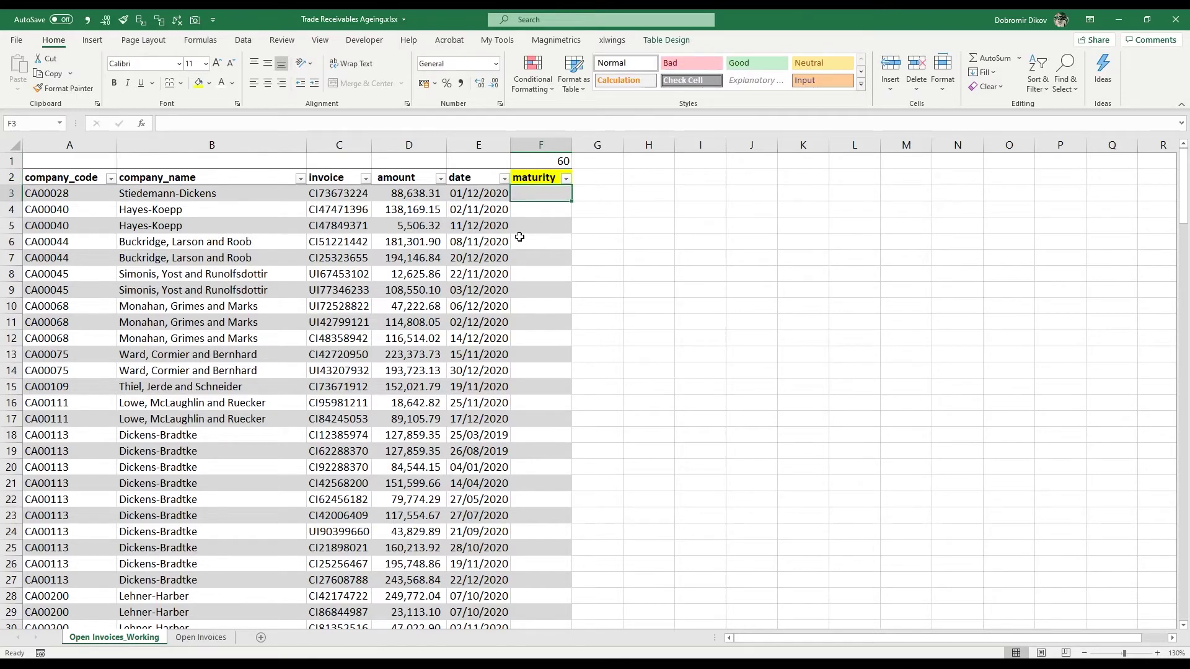
{"action": "type", "text": "="}
{"action": "key", "text": "Left"}
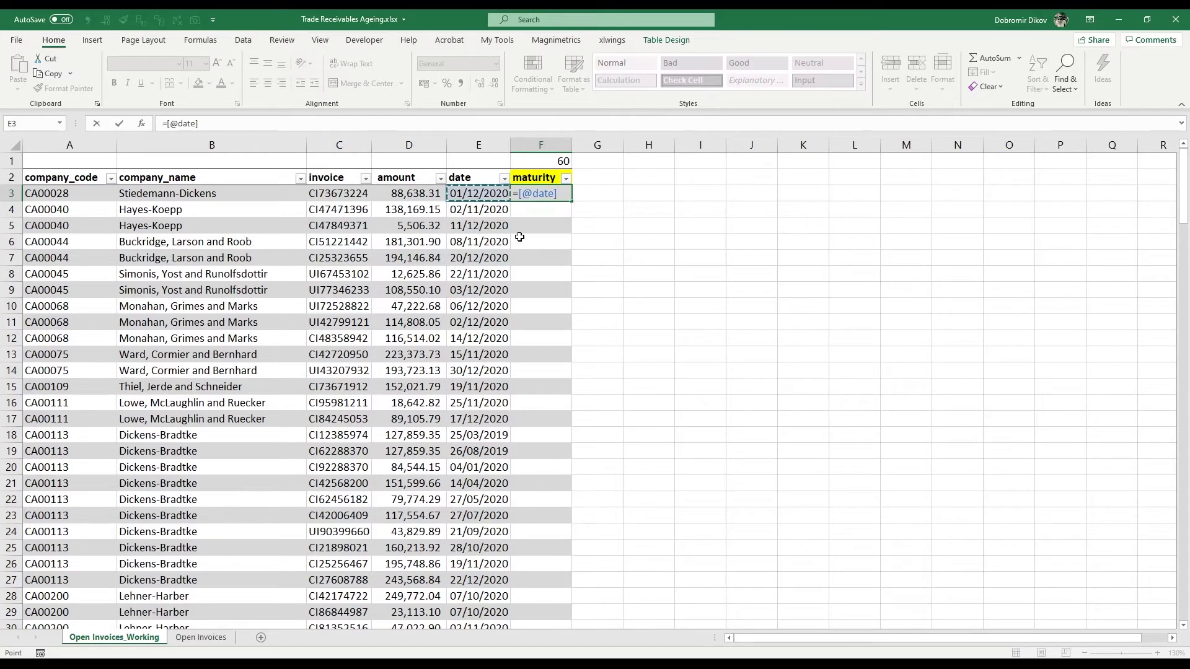
{"action": "type", "text": "+"}
{"action": "key", "text": "Up"}
{"action": "key", "text": "Up"}
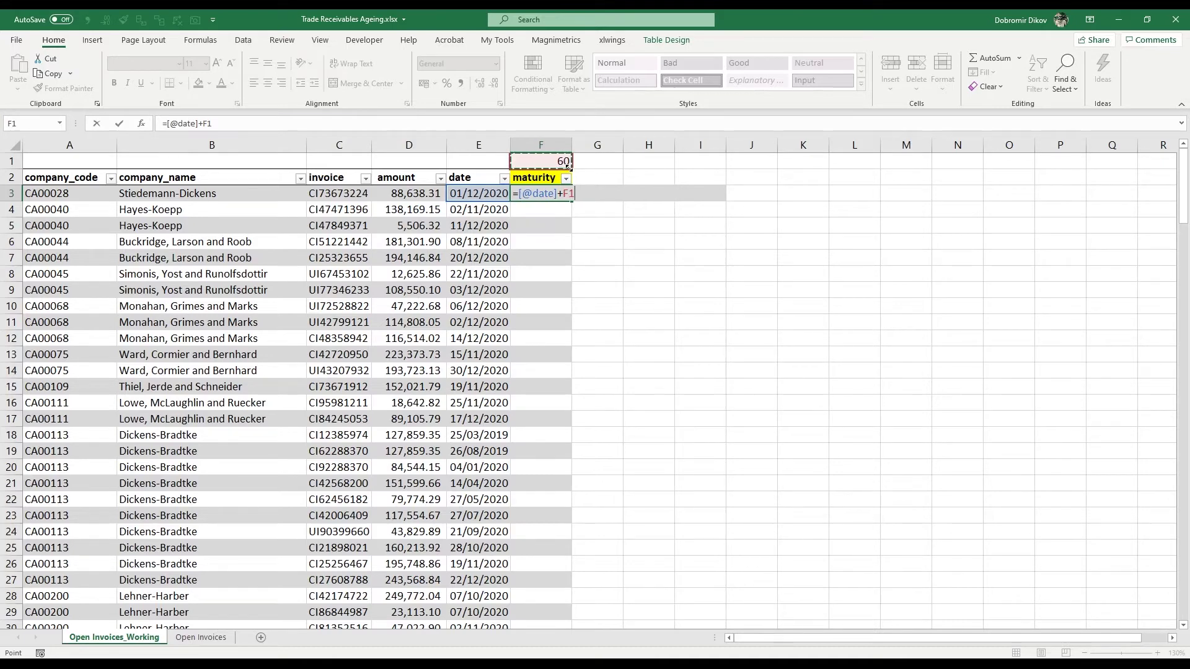
{"action": "key", "text": "F4"}
{"action": "key", "text": "Return"}
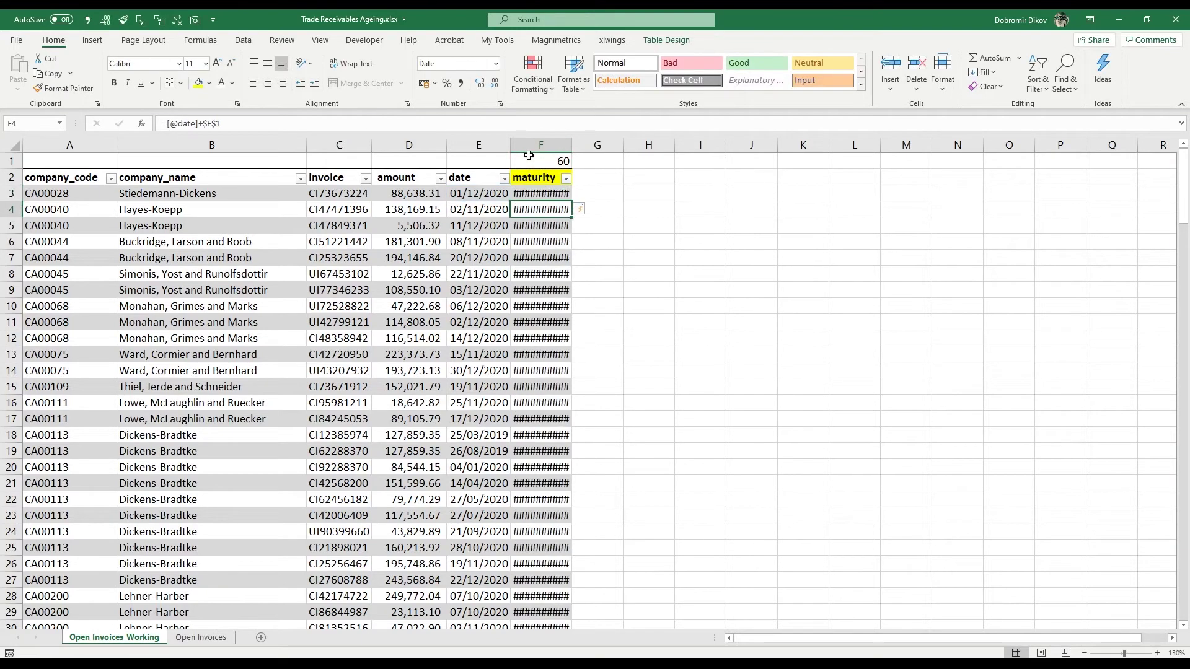
- Fit the widths of the amount and maturity columns to their contents
{"action": "key", "text": "Up"}
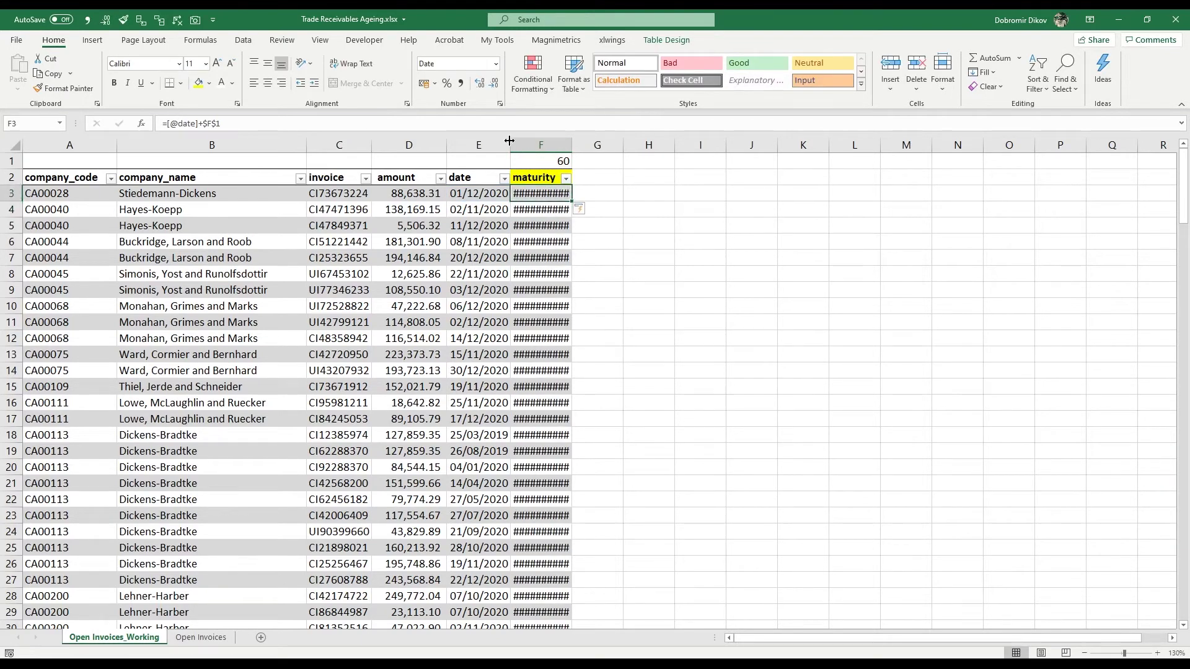
{"action": "double_click", "coordinate": [572, 145]}
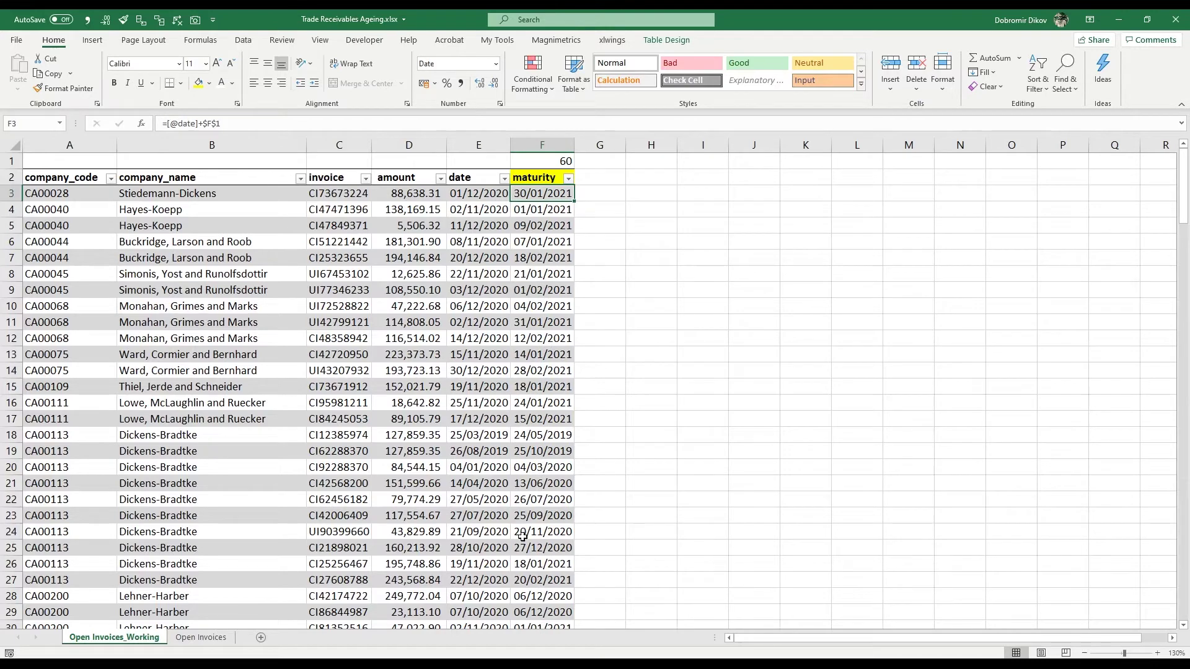
{"action": "left_click_drag", "start_coordinate": [576, 146], "coordinate": [571, 146]}
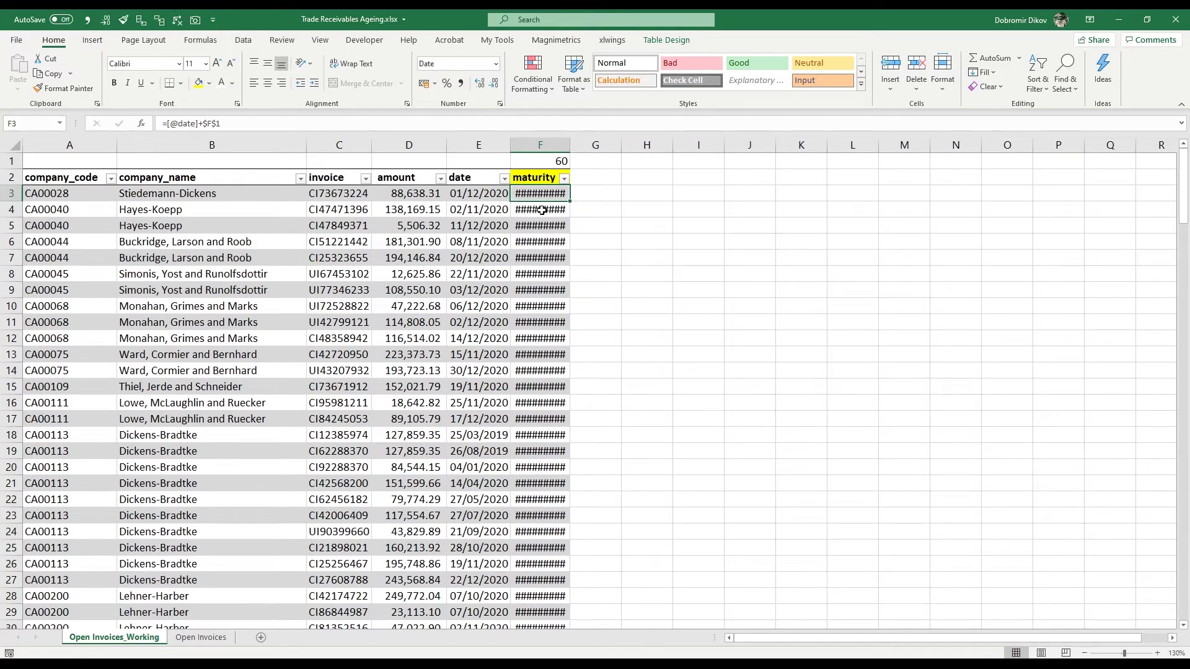
{"action": "left_click_drag", "start_coordinate": [441, 146], "coordinate": [421, 146]}
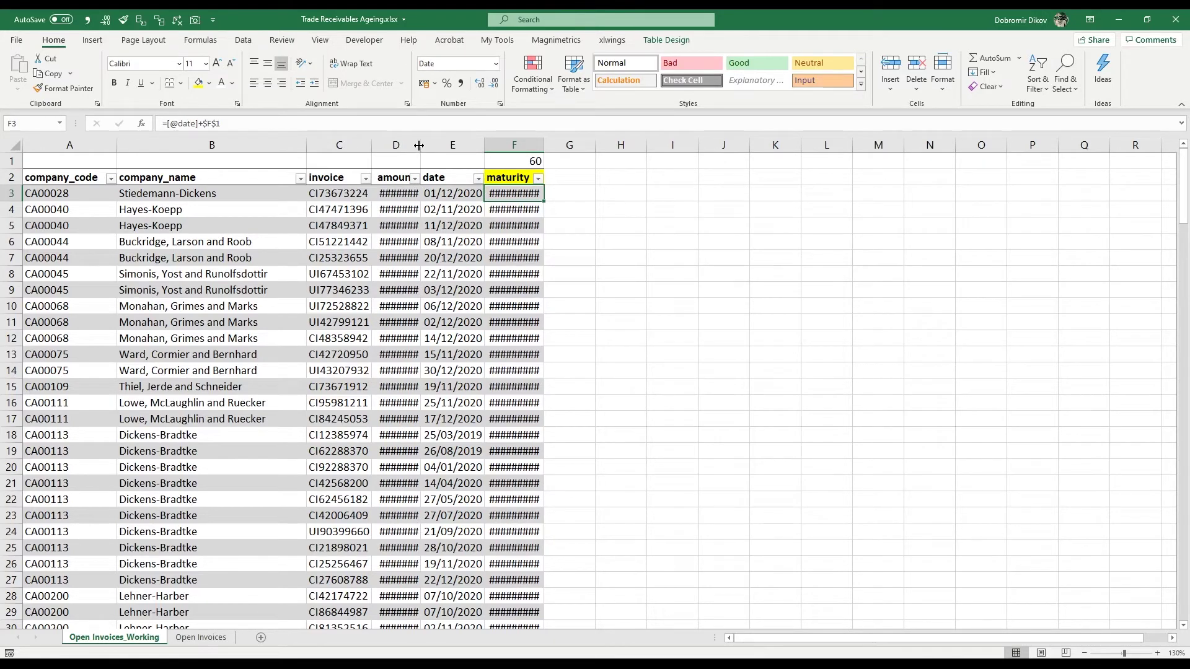
{"action": "double_click", "coordinate": [419, 146]}
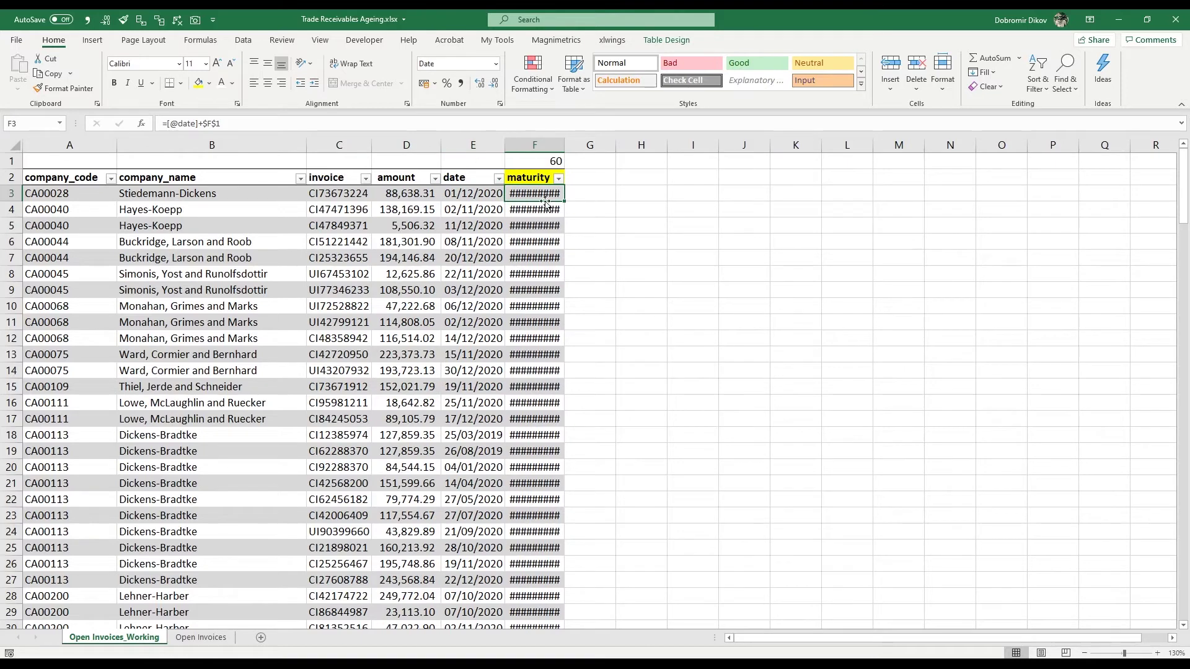
{"action": "double_click", "coordinate": [565, 145]}
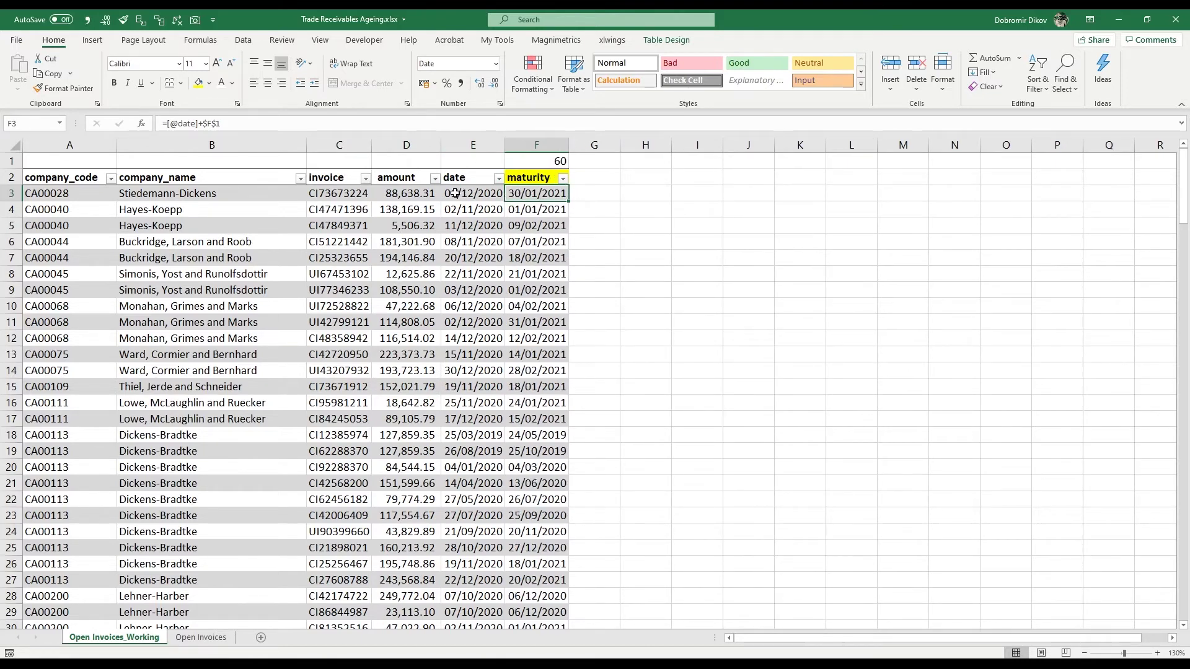
- Add a column headed "days_overdue" to the table in cell G2, next to maturity
{"action": "left_click", "coordinate": [477, 195]}
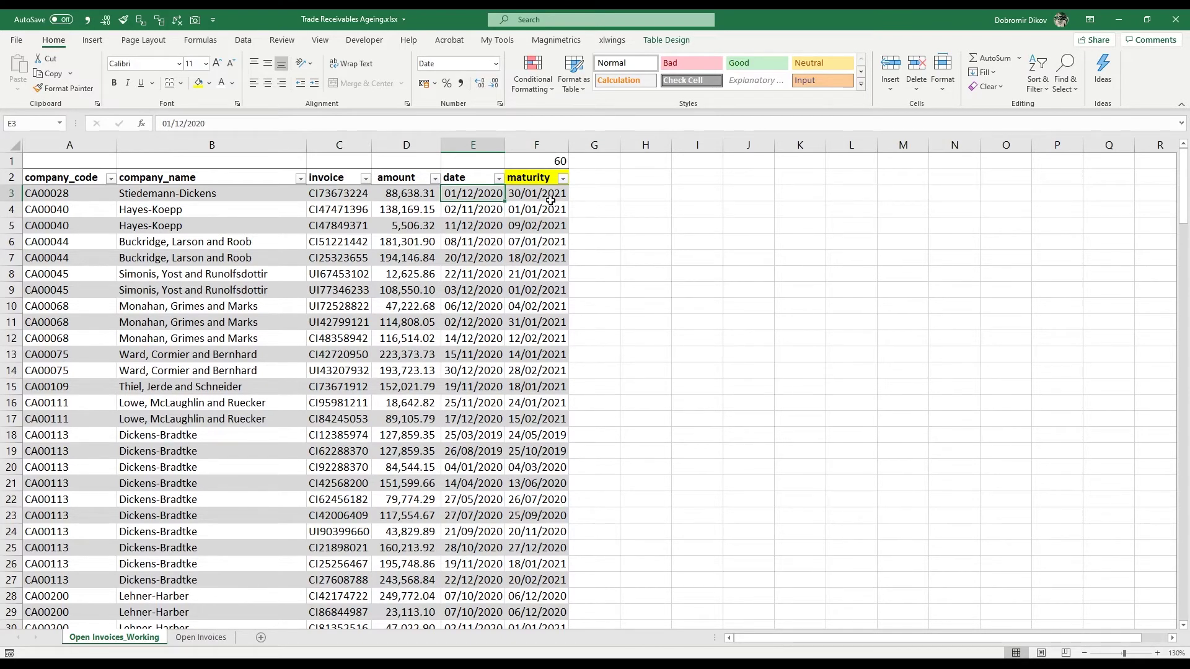
{"action": "left_click", "coordinate": [592, 178]}
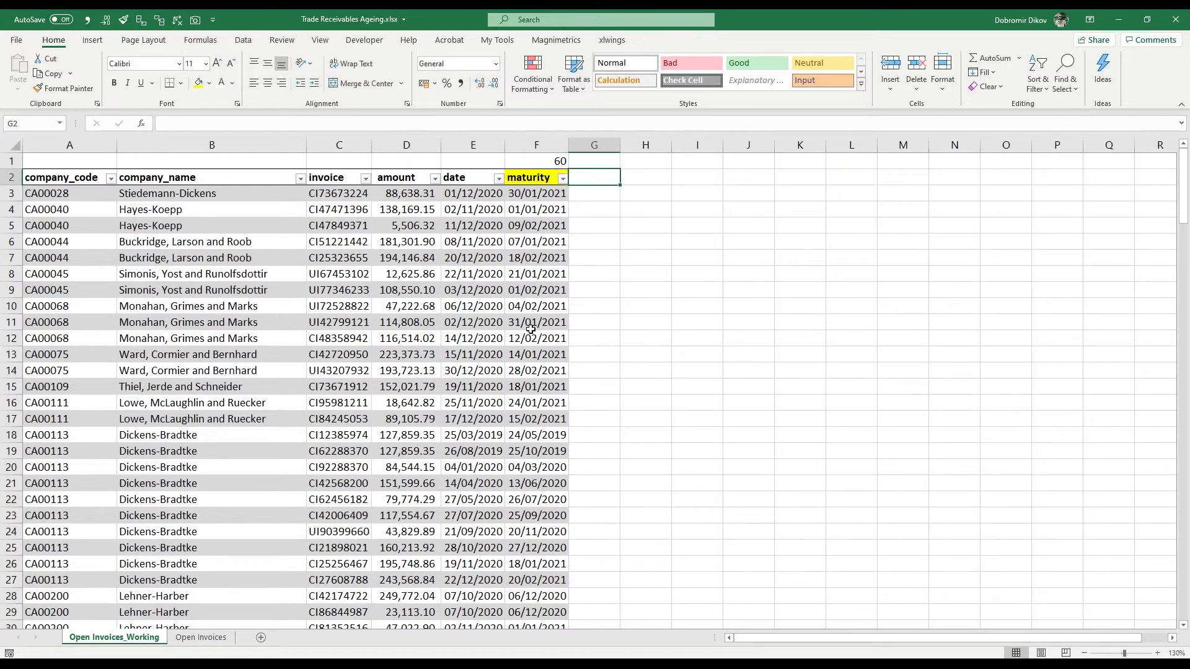
{"action": "type", "text": "days+"}
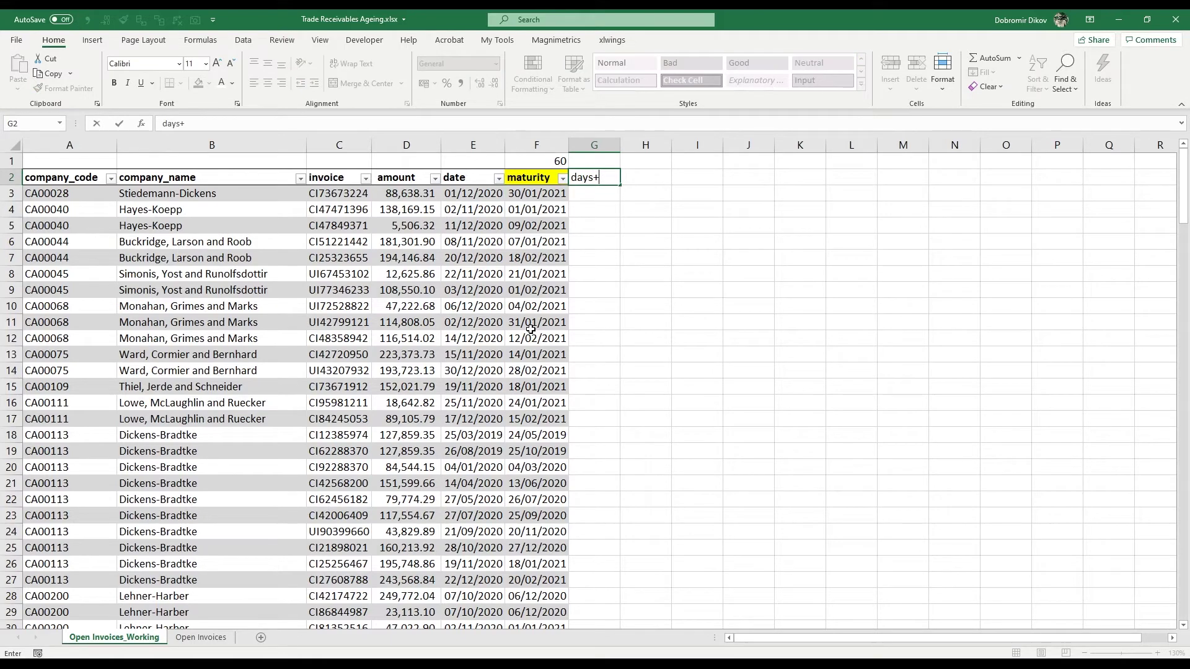
{"action": "type", "text": "_verdue"}
{"action": "key", "text": "BackSpace"}
{"action": "key", "text": "BackSpace"}
{"action": "key", "text": "BackSpace"}
{"action": "key", "text": "BackSpace"}
{"action": "key", "text": "BackSpace"}
{"action": "type", "text": "overdue"}
{"action": "key", "text": "Return"}
- Fill the days_overdue header cell with yellow and fit the column width to it
{"action": "key", "text": "Up"}
{"action": "left_click", "coordinate": [198, 82]}
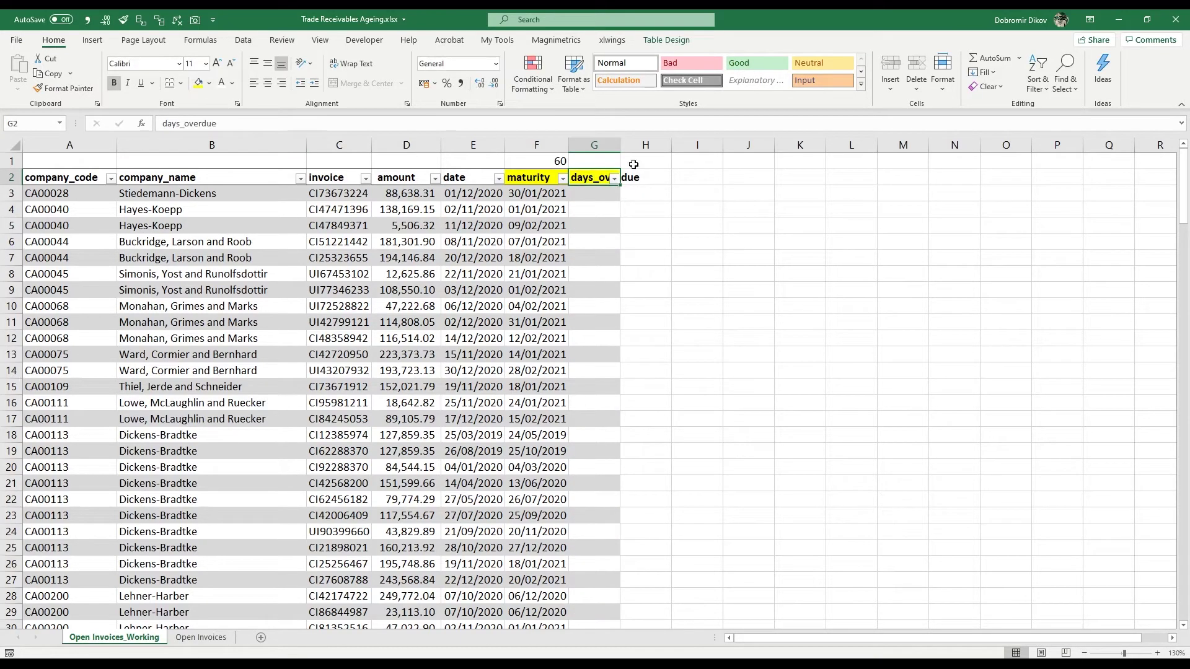
{"action": "double_click", "coordinate": [621, 145]}
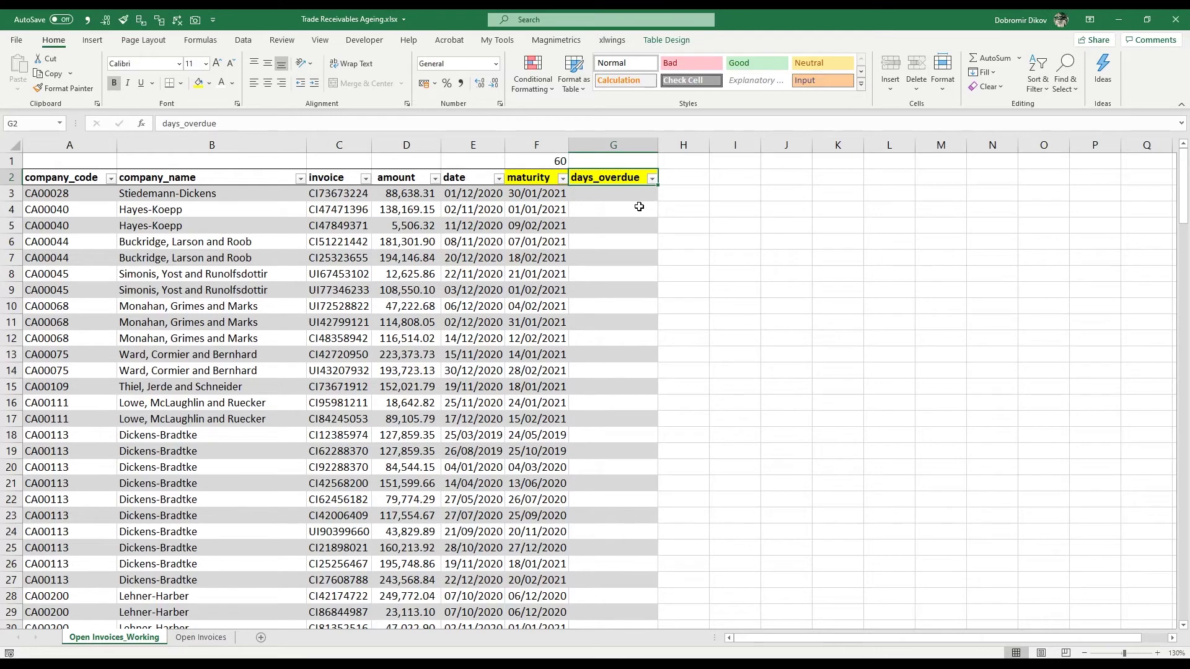
- Enter the date 31/12/2020 in cell G1, above the days_overdue header
{"action": "left_click", "coordinate": [588, 165]}
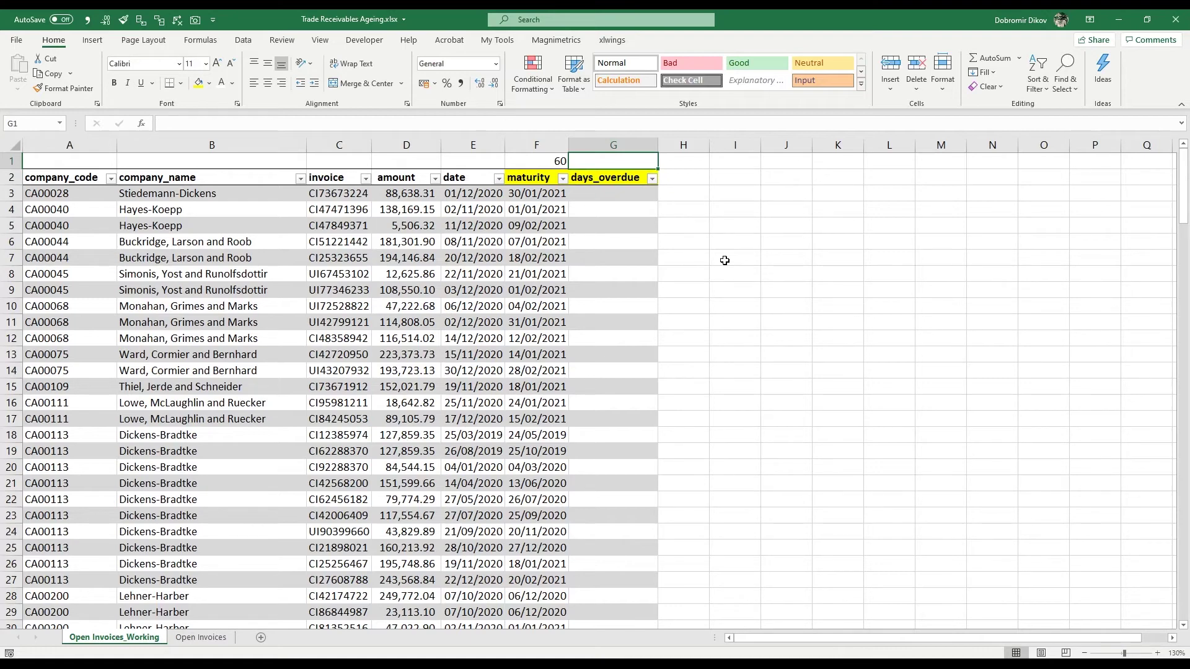
{"action": "type", "text": "31/"}
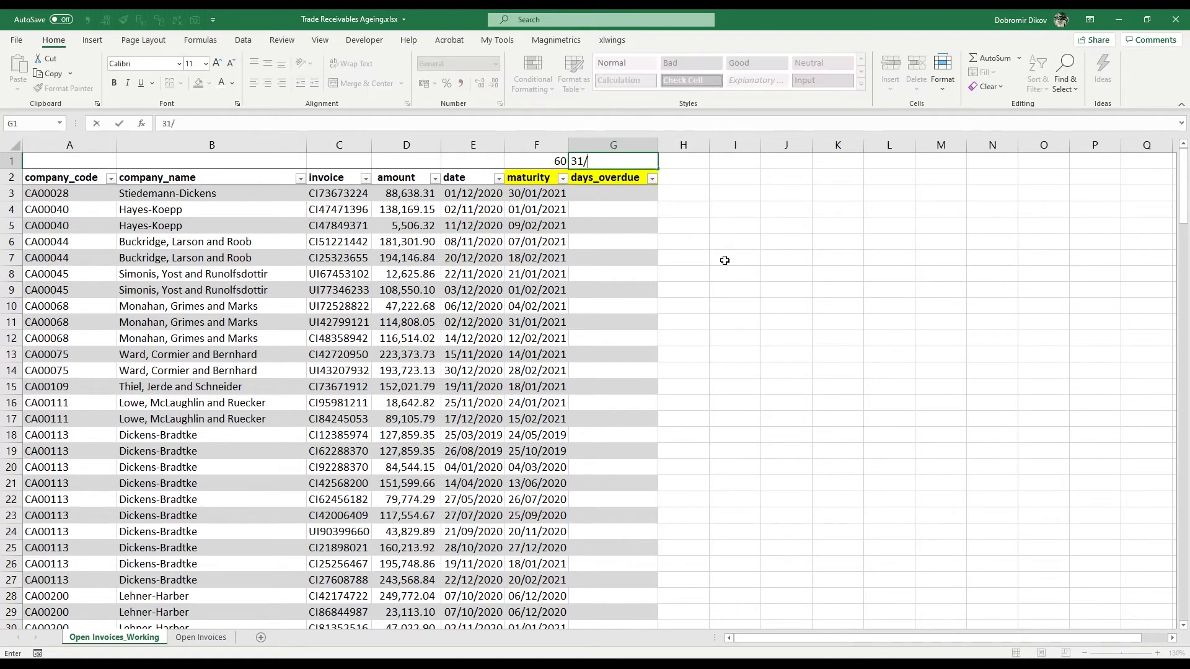
{"action": "type", "text": "12/2020"}
{"action": "key", "text": "Return"}
{"action": "key", "text": "Return"}
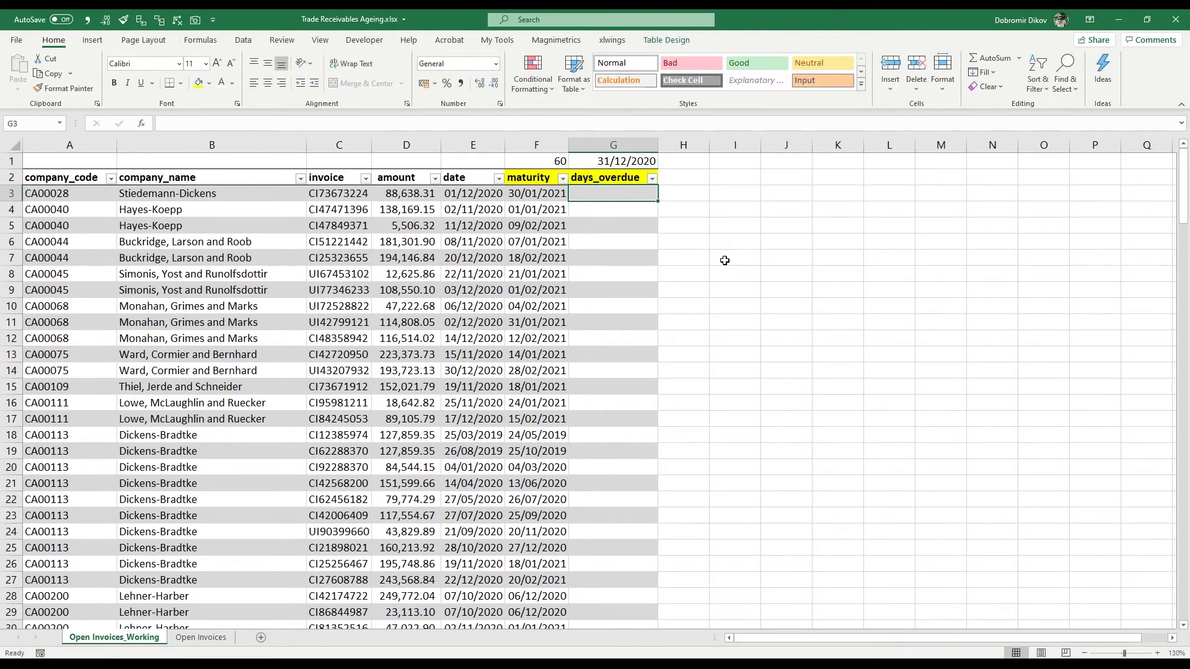
{"action": "type", "text": "="}
{"action": "key", "text": "Up"}
{"action": "key", "text": "Up"}
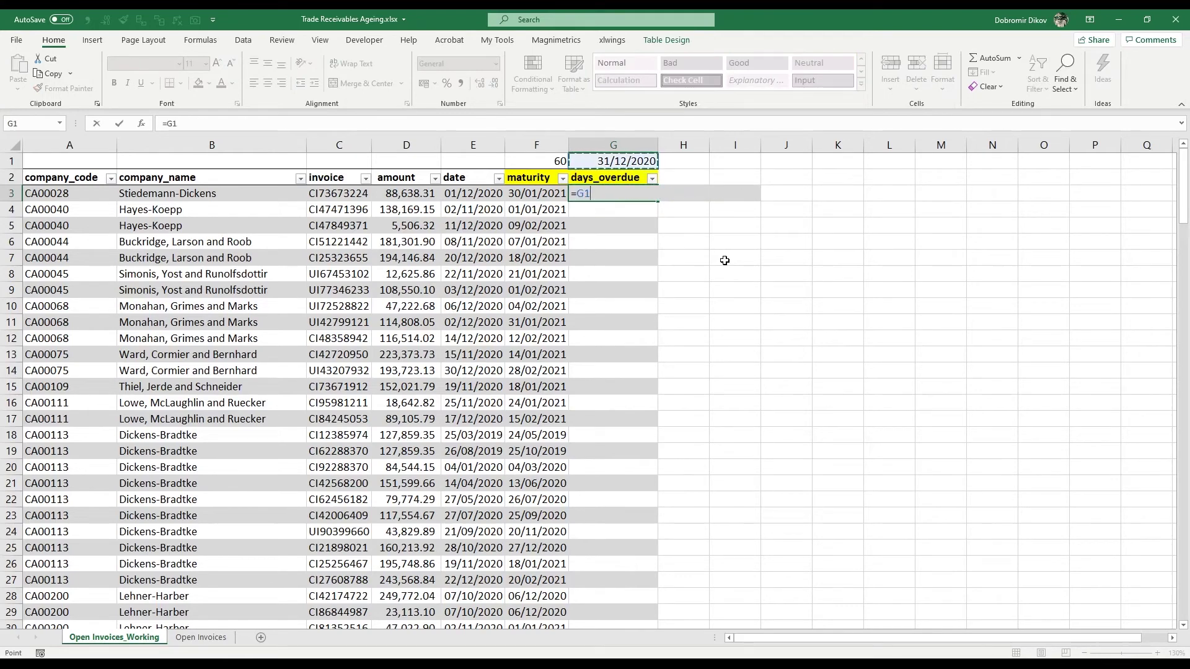
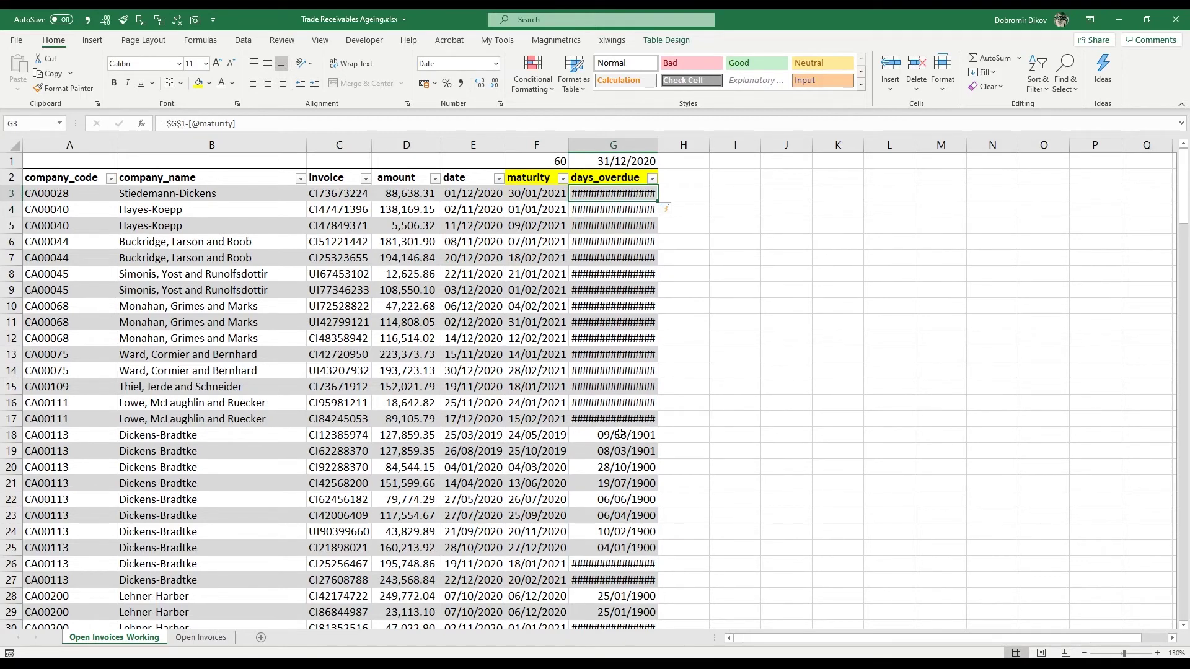
- Format the days_overdue values in G3:G180 as Number
{"action": "mouse_move", "coordinate": [654, 306]}
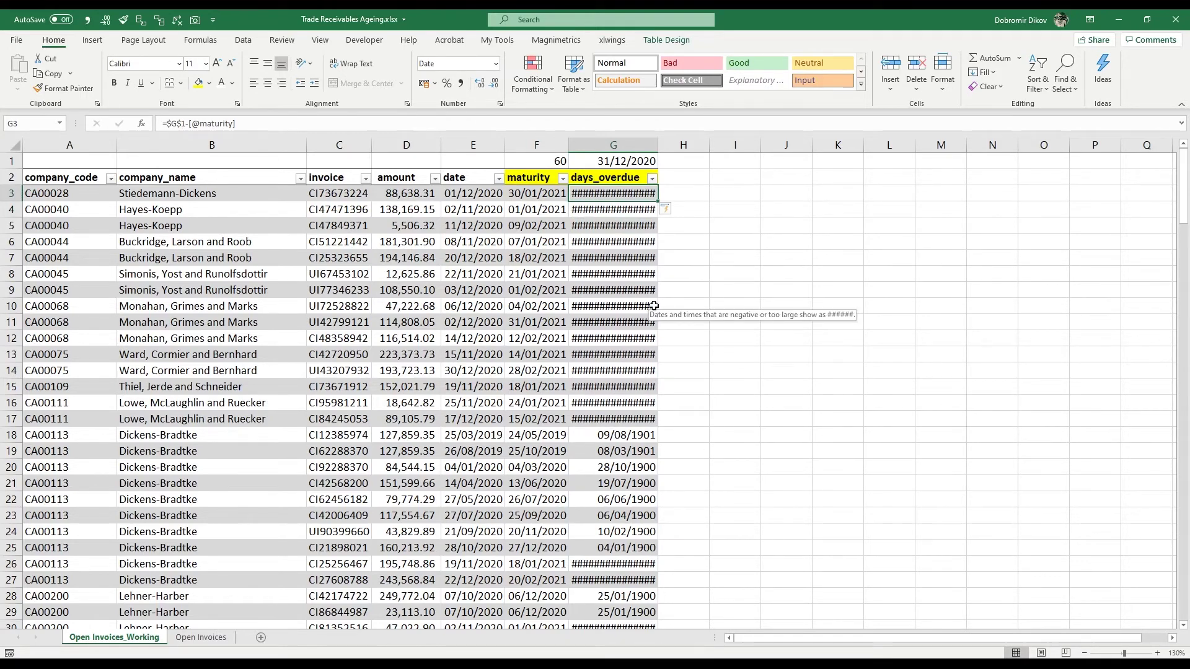
{"action": "key", "text": "ctrl+shift+Down"}
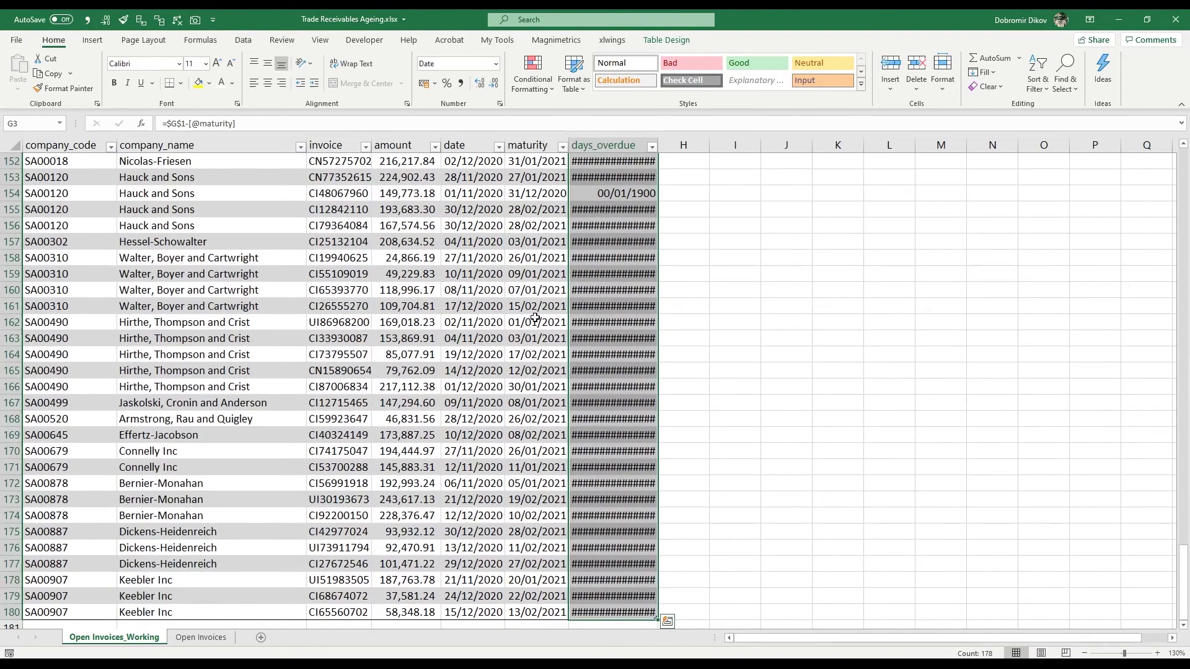
{"action": "left_click", "coordinate": [496, 64]}
{"action": "left_click", "coordinate": [486, 127]}
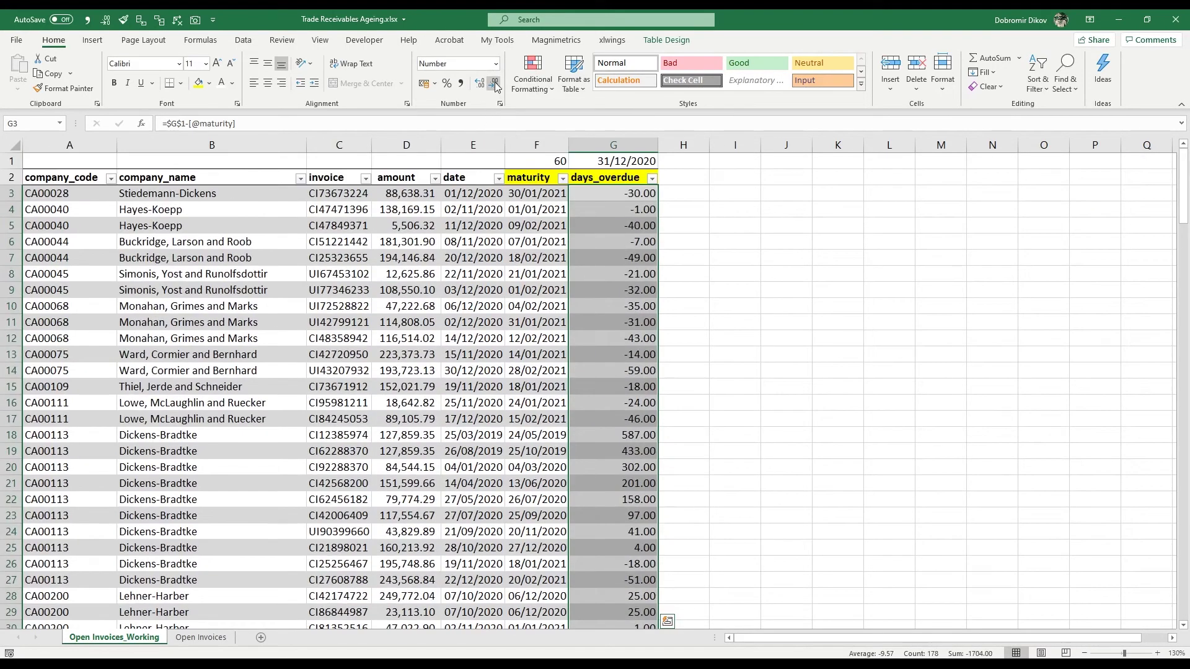
- Reduce the days_overdue values in G3:G180 to zero decimal places
{"action": "left_click", "coordinate": [496, 83]}
{"action": "left_click", "coordinate": [495, 83]}
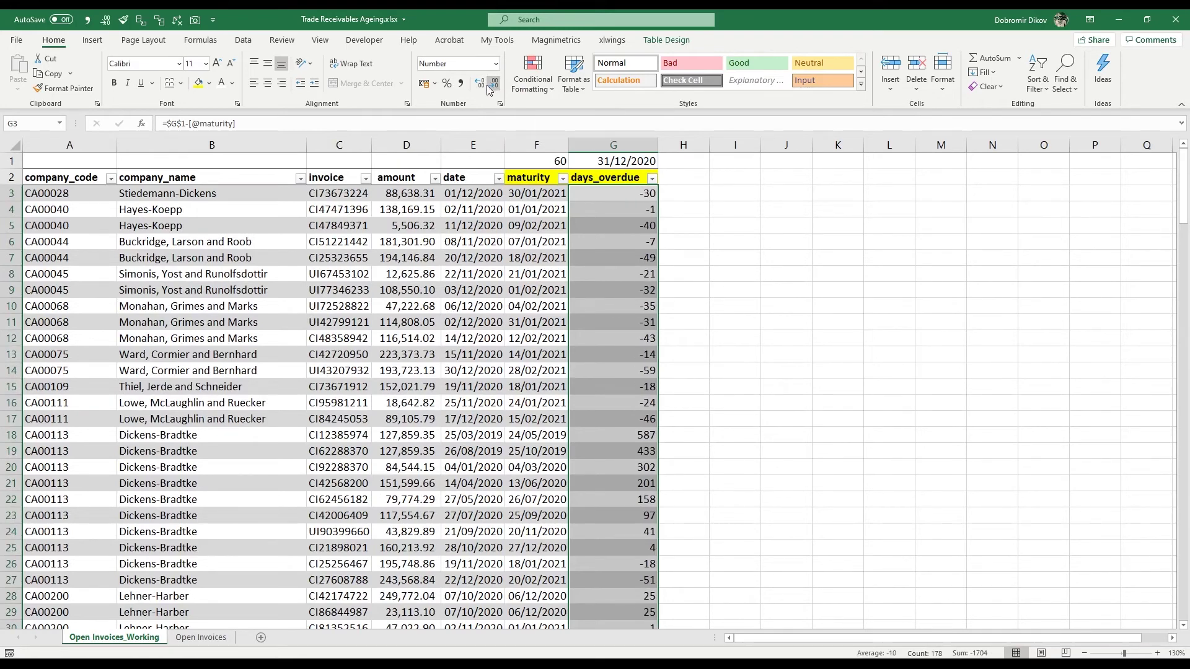
- Examine the negative and positive days_overdue values in column G against their maturity dates and the reporting date in G1
{"action": "left_click", "coordinate": [633, 207]}
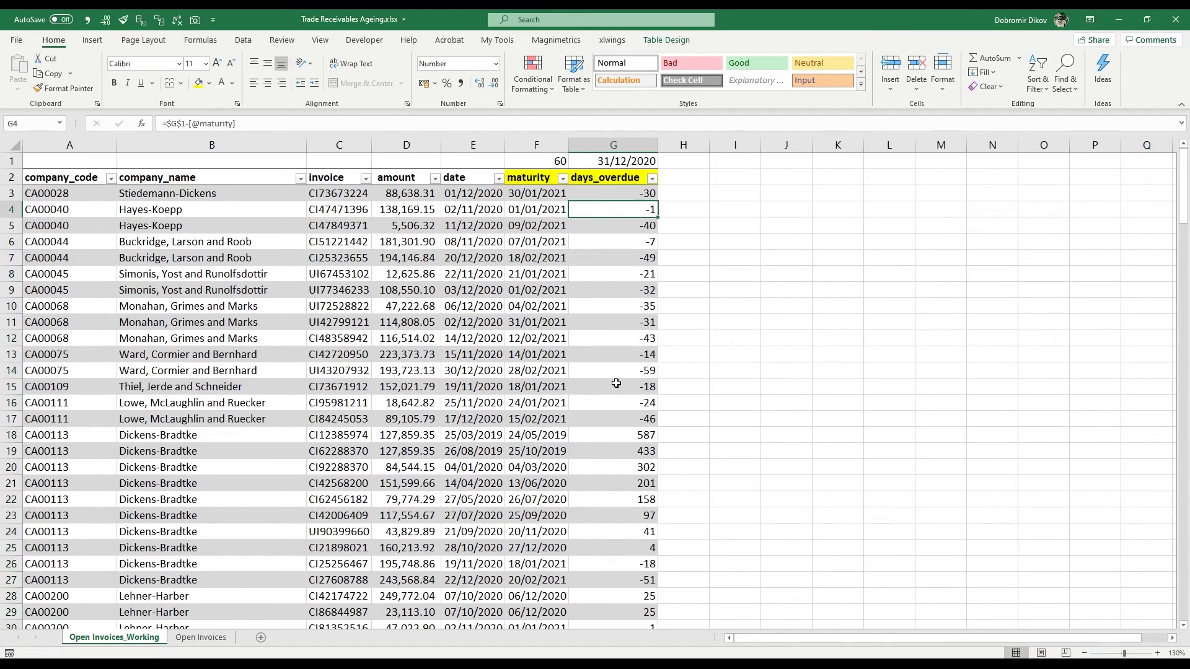
{"action": "left_click", "coordinate": [631, 195]}
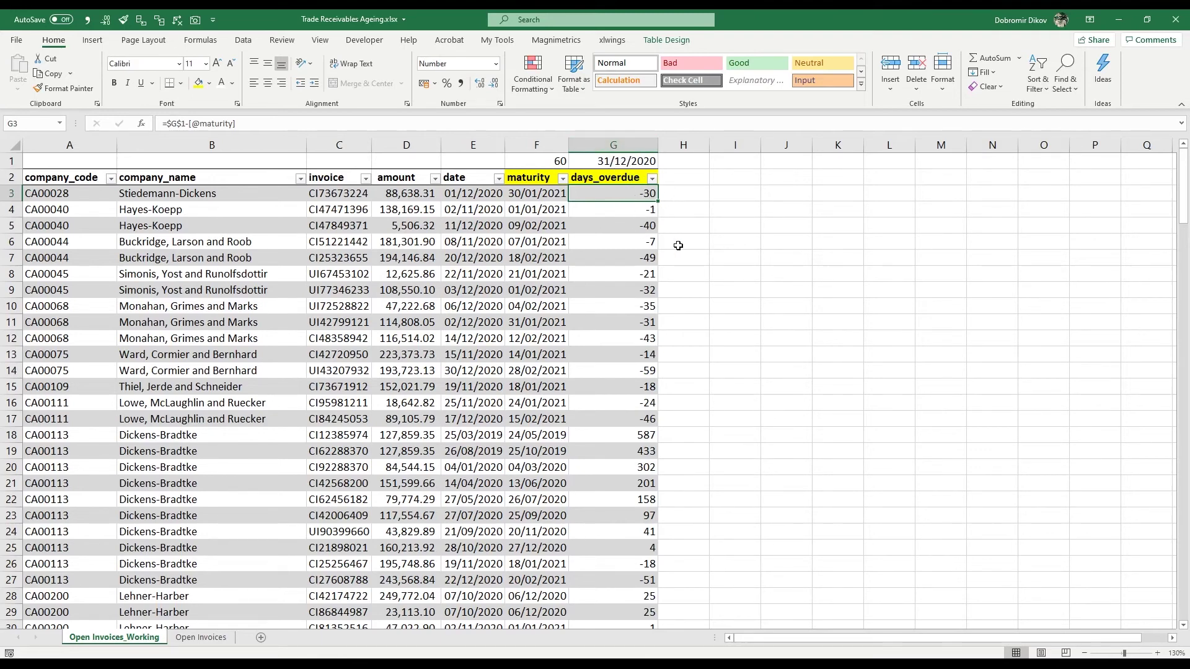
{"action": "left_click", "coordinate": [617, 549]}
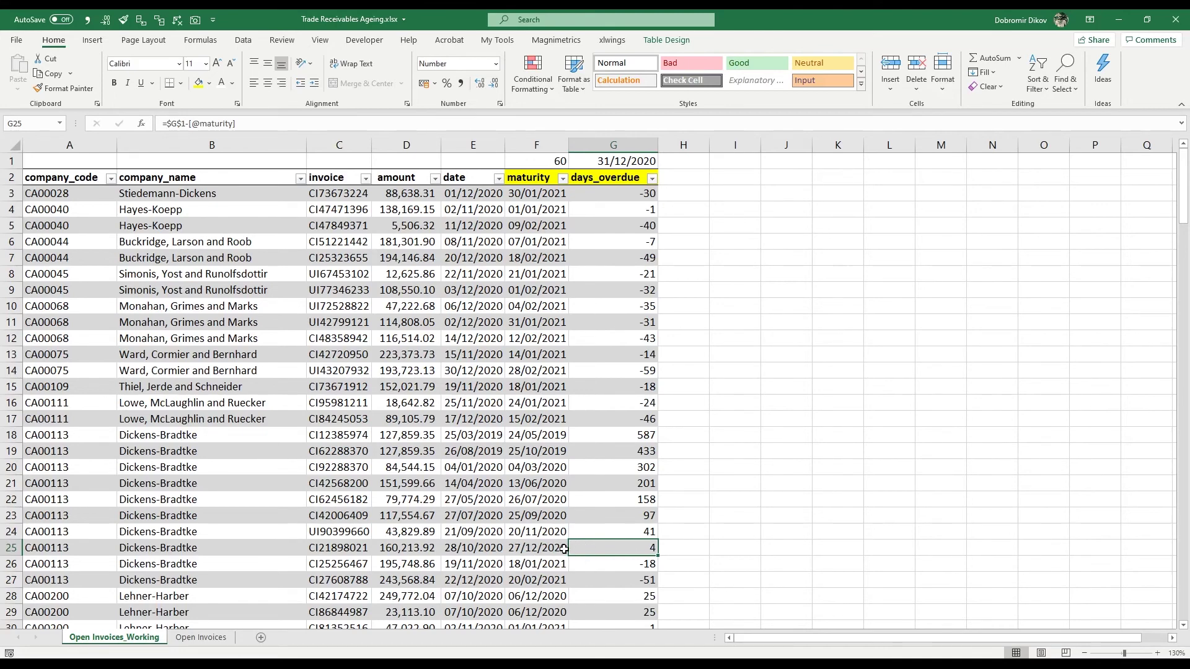
{"action": "left_click", "coordinate": [598, 519]}
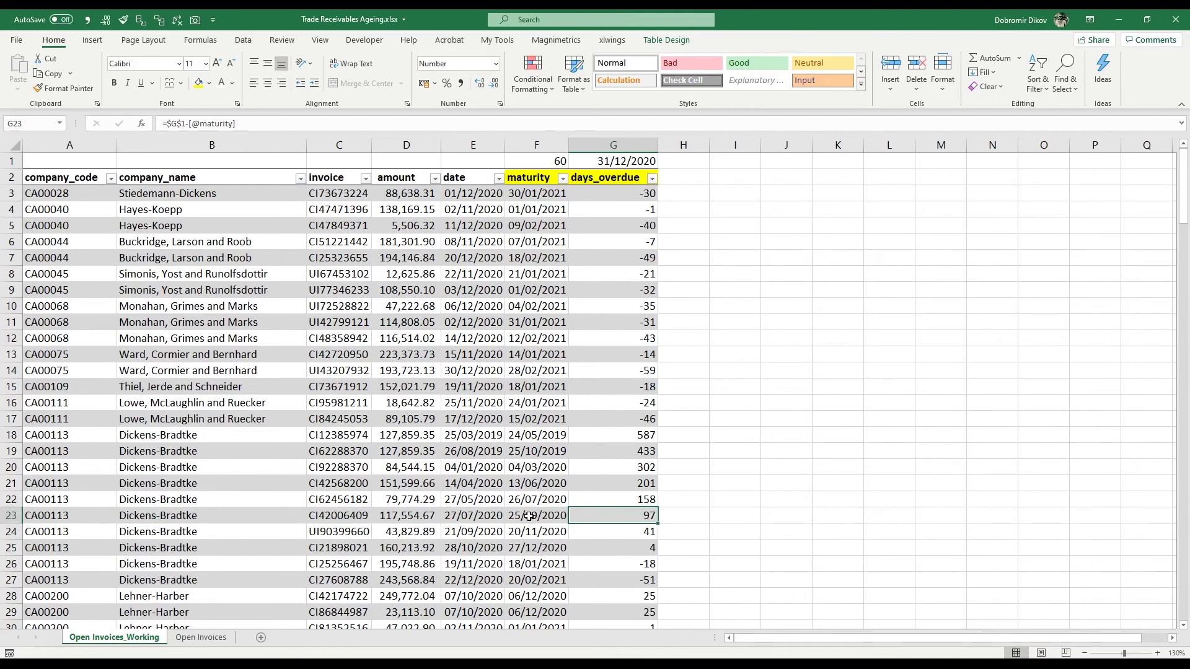
{"action": "left_click", "coordinate": [584, 503]}
{"action": "left_click", "coordinate": [591, 485]}
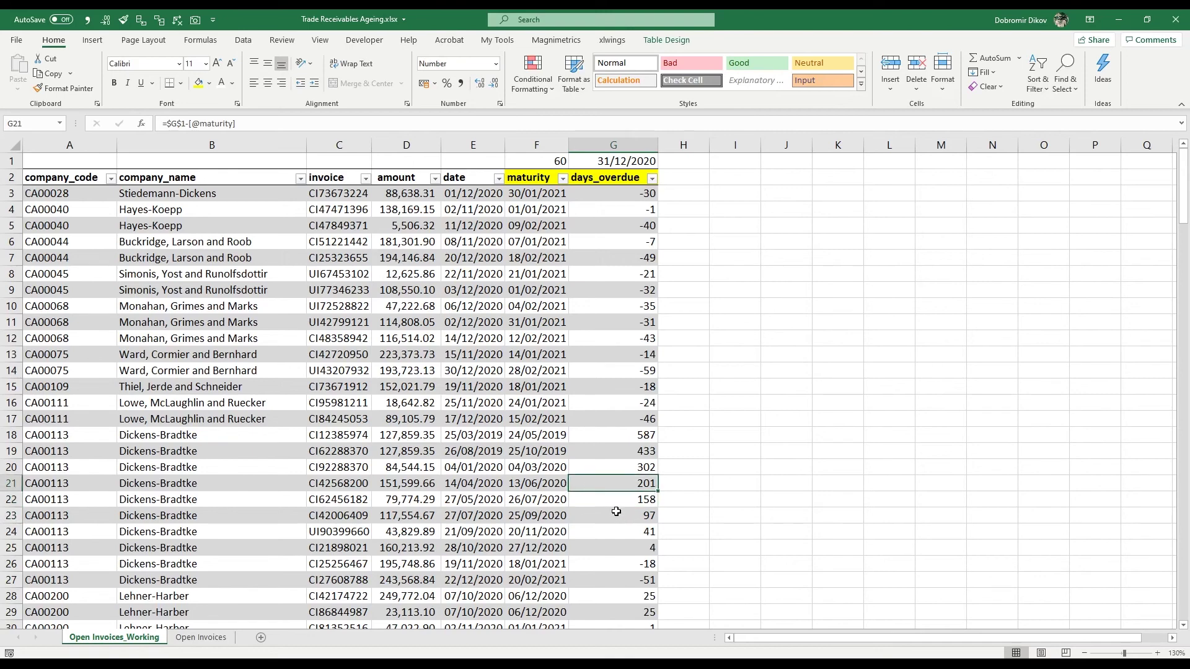
{"action": "key", "text": "ctrl+Up"}
{"action": "key", "text": "Right"}
{"action": "key", "text": "Down"}
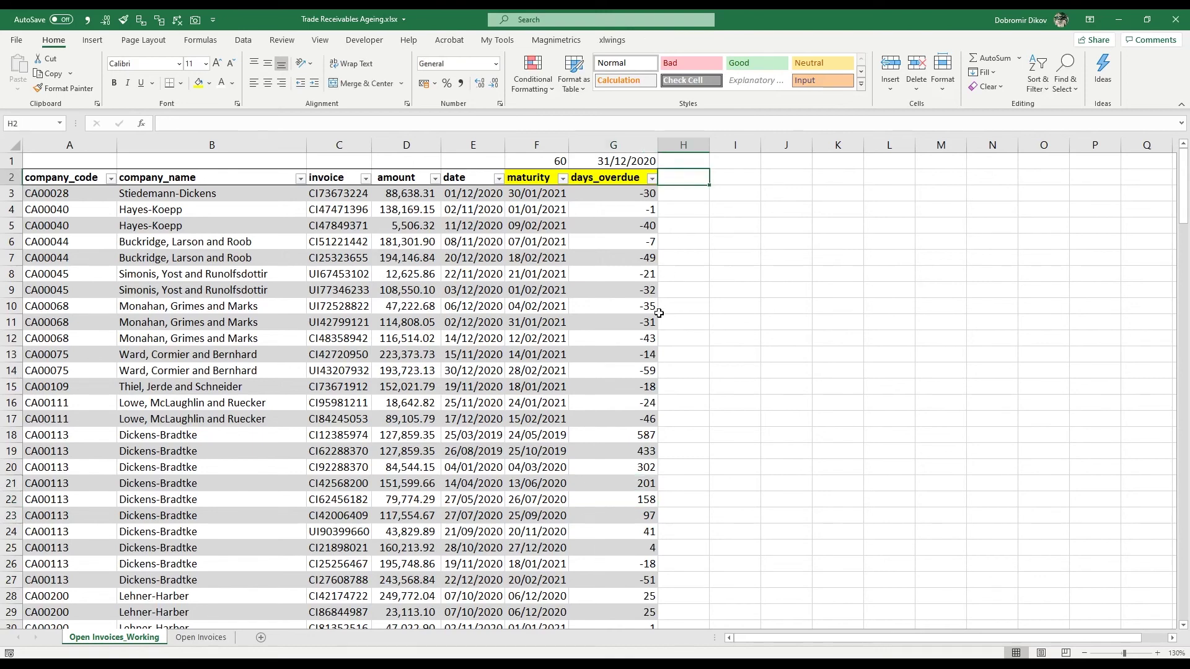
{"action": "left_click_drag", "start_coordinate": [607, 197], "coordinate": [588, 322]}
{"action": "left_click_drag", "start_coordinate": [523, 193], "coordinate": [537, 321]}
{"action": "left_click_drag", "start_coordinate": [645, 193], "coordinate": [651, 319]}
{"action": "left_click", "coordinate": [597, 266]}
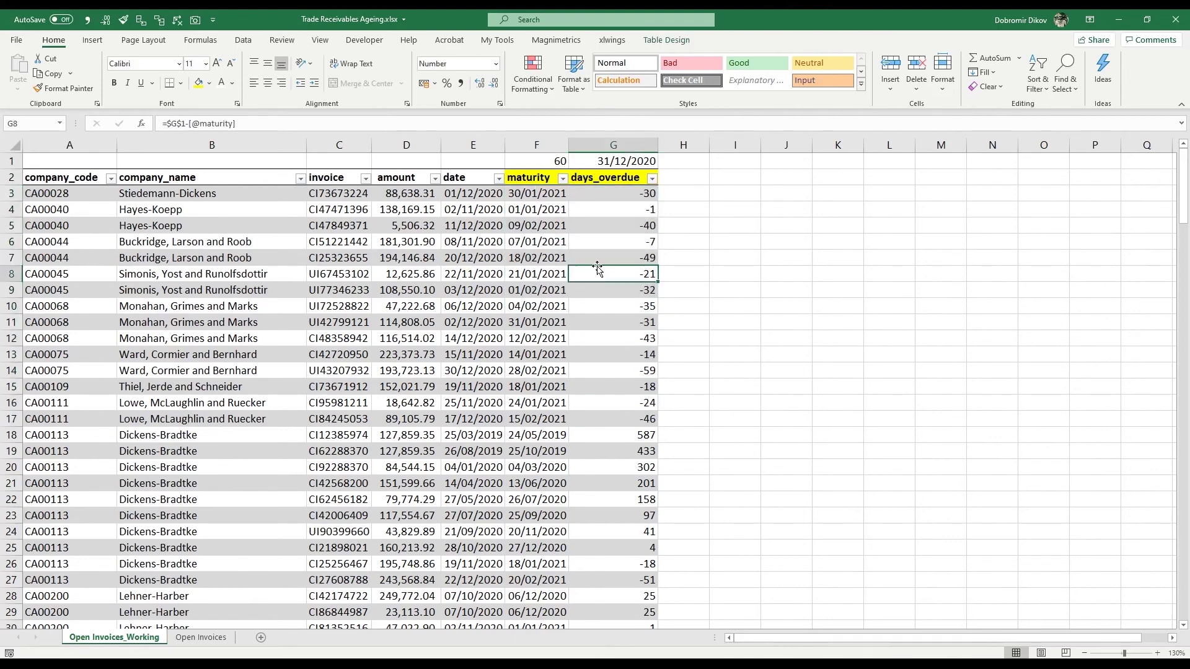